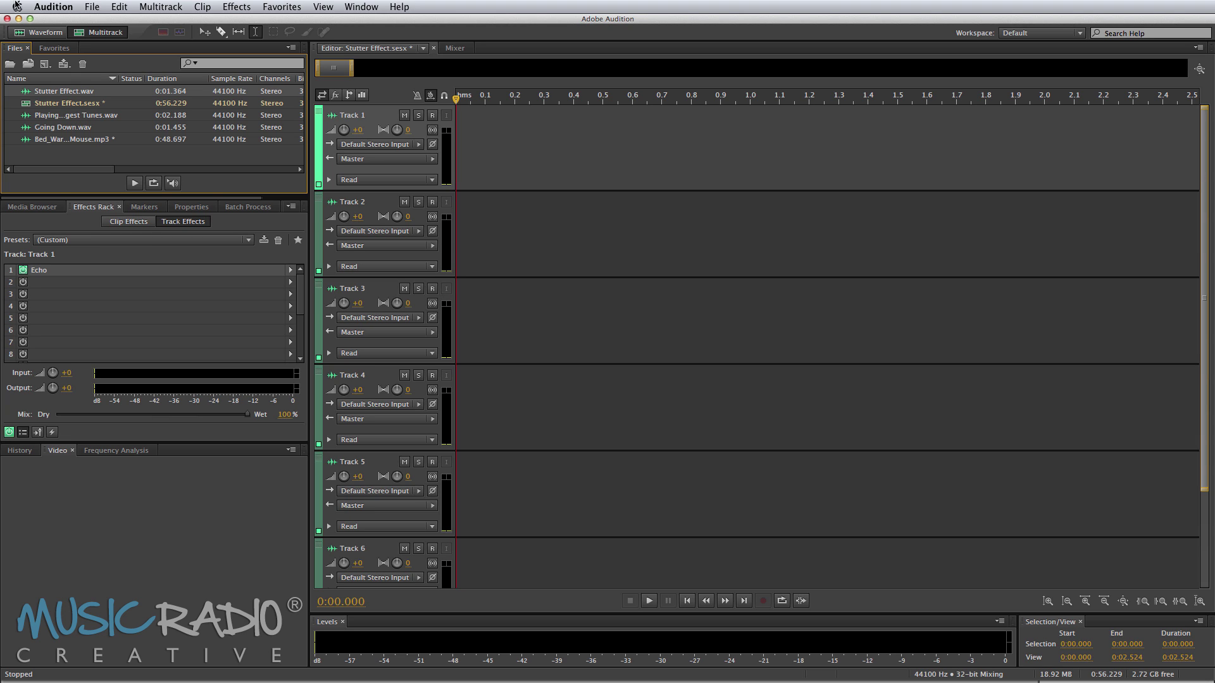
- Place Stutter Effect.wav on Track 1 at about 0.37 s and play it back
left_click_drag(53, 91, 565, 111)
left_click(565, 101)
key("space")
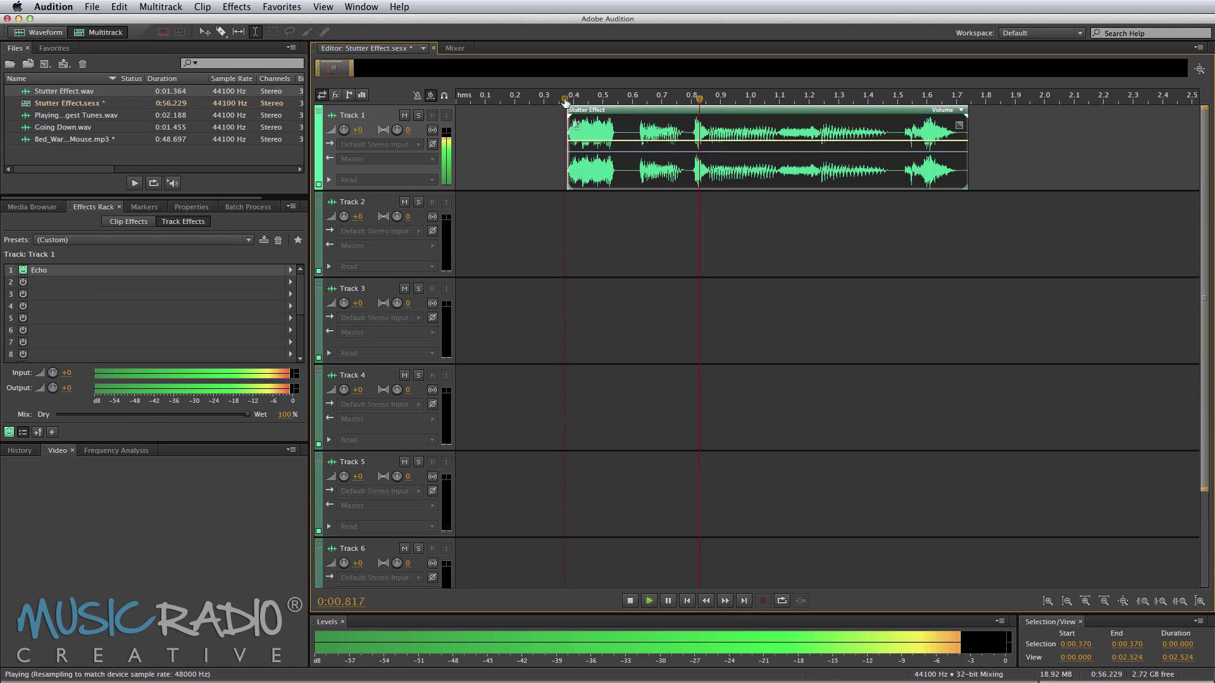
key("space")
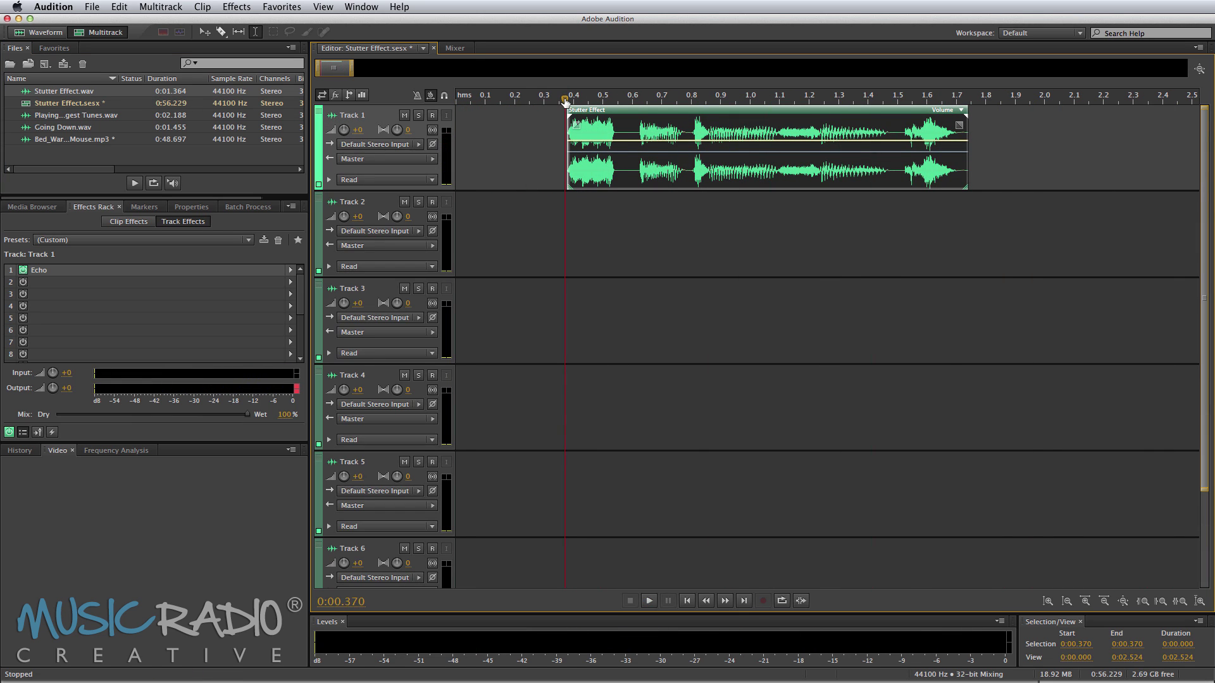
scroll(565, 101, "up", 4)
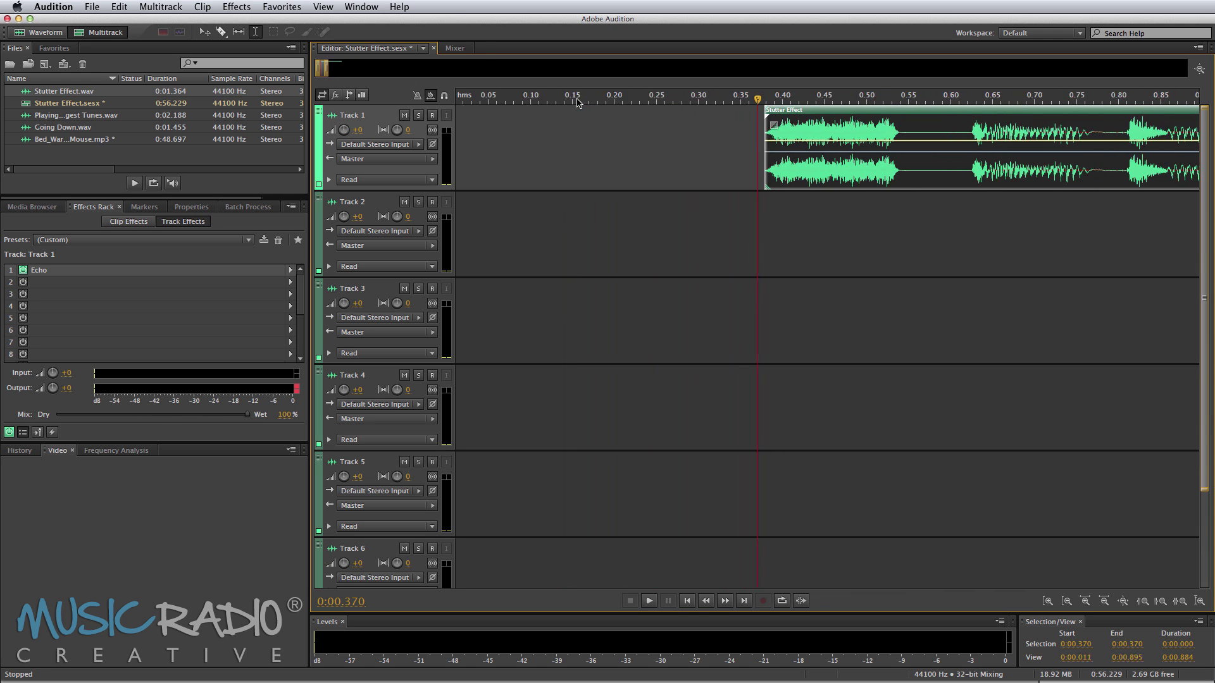
- Copy the opening 'S' sound (0.388–0.533 s) and paste it on Track 1 at 0.232 s
left_click(903, 129)
left_click_drag(903, 130, 782, 132)
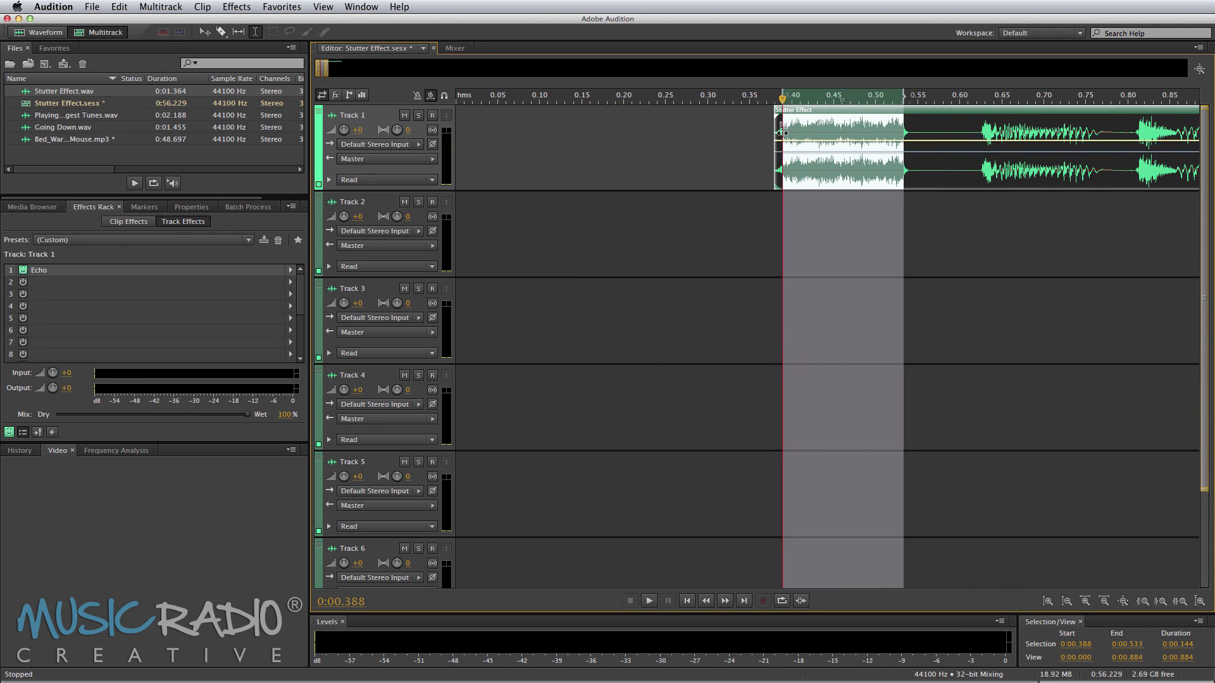
key("super+c")
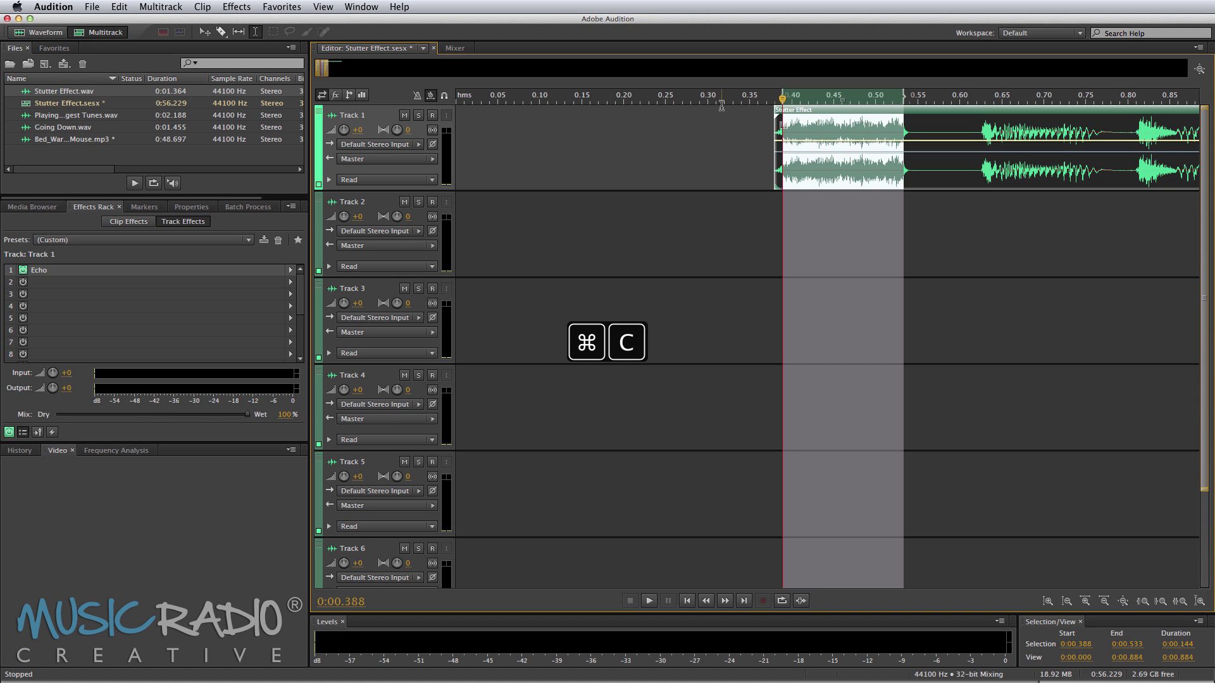
scroll(717, 99, "down", 2)
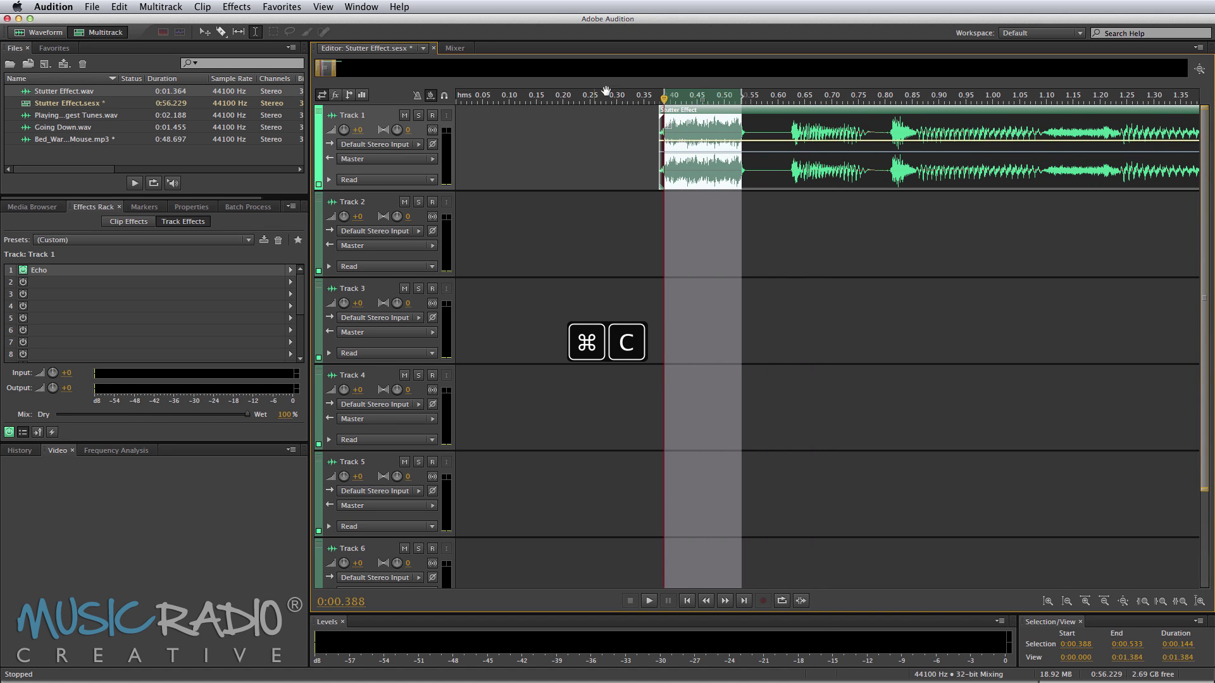
left_click(580, 120)
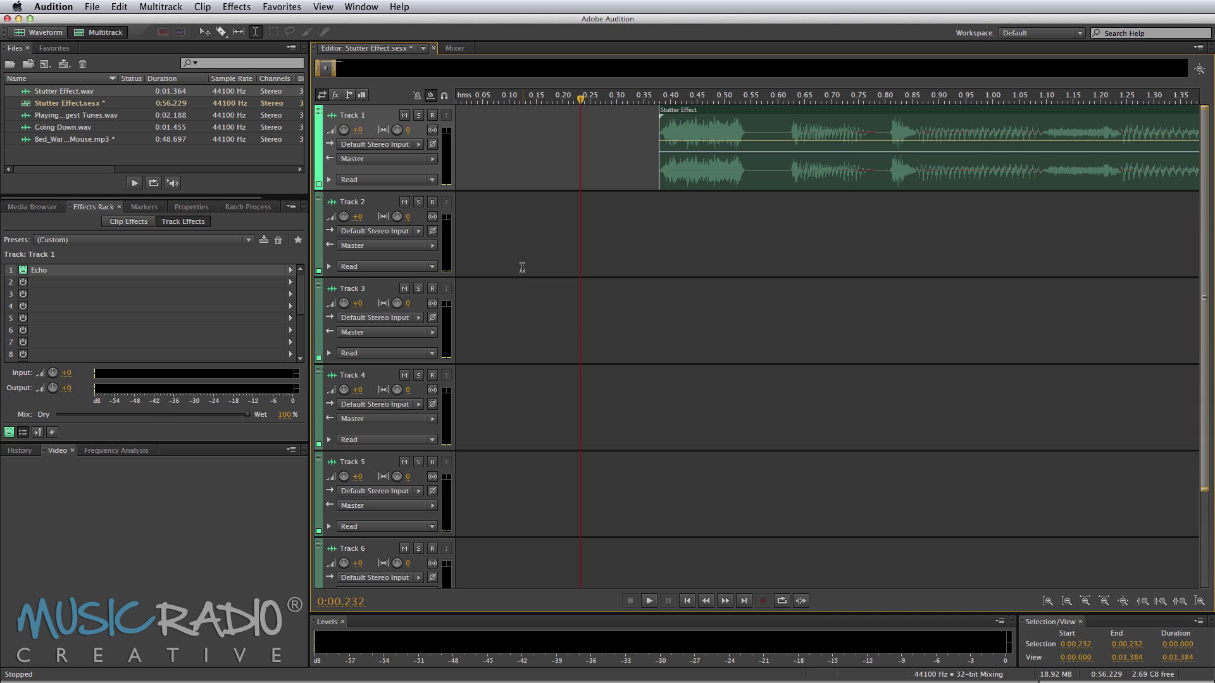
key("super+v")
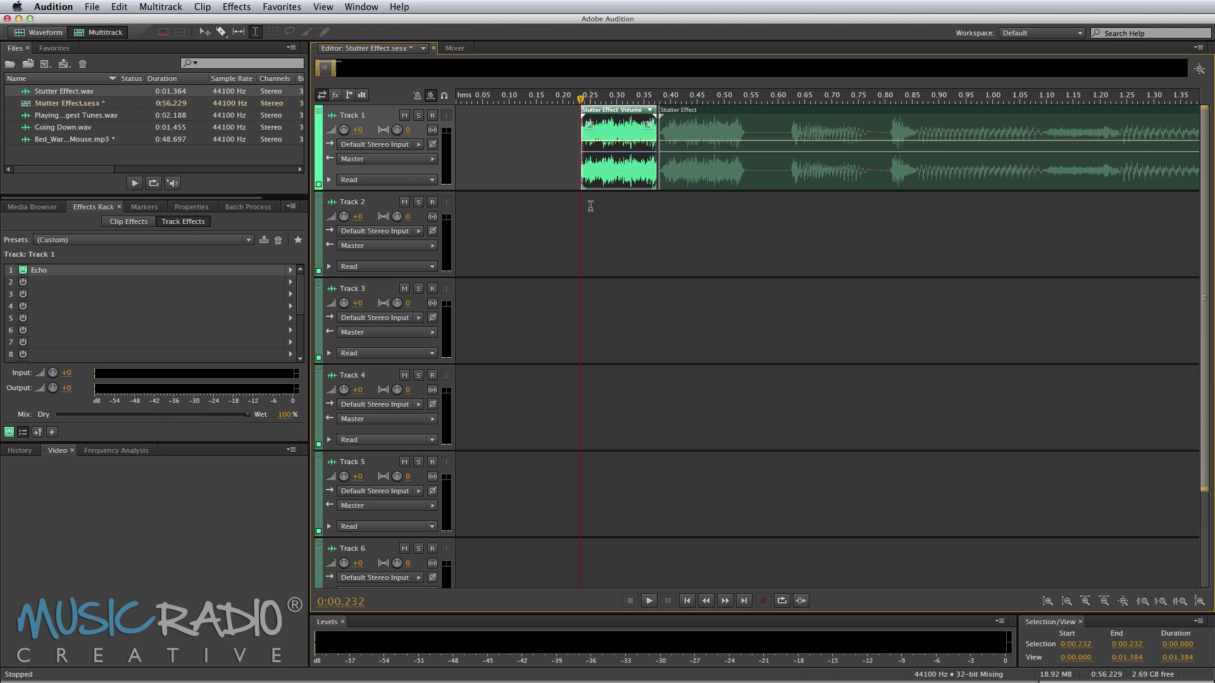
- Overlap the pasted S onto the main clip, then paste more S copies at 0.116 s and 0 s
left_click_drag(598, 168, 616, 164)
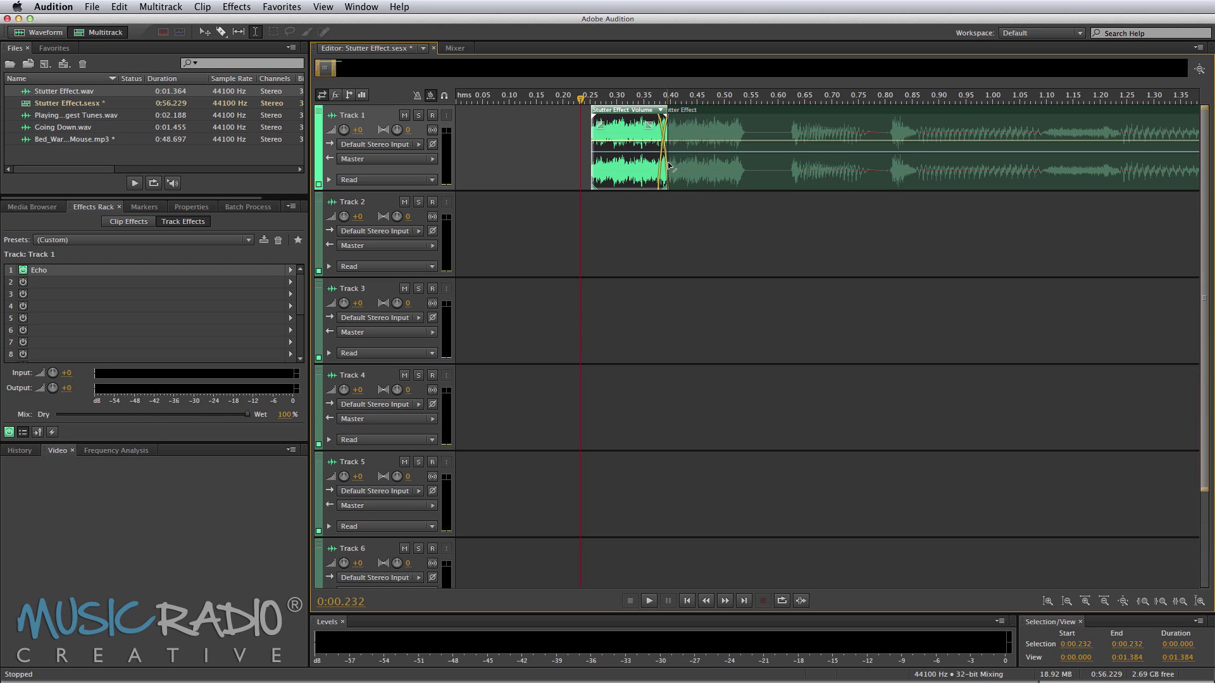
left_click(517, 139)
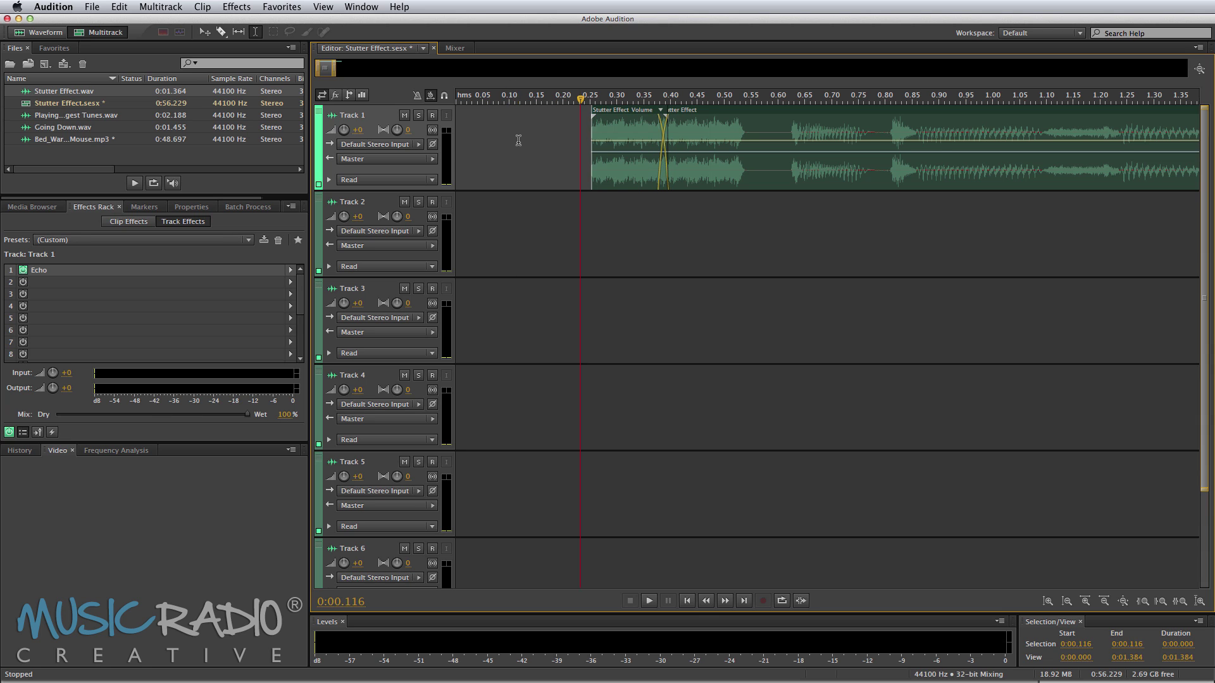
key("super+v")
left_click_drag(476, 100, 446, 105)
key("super+v")
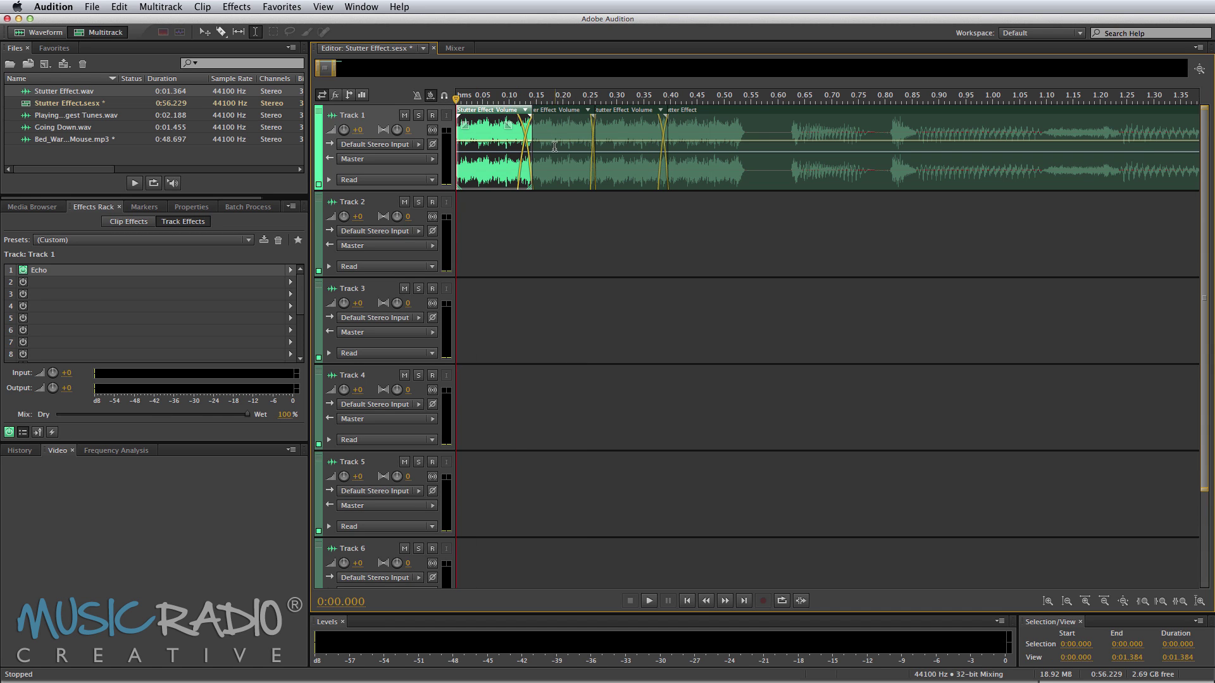
- Select the second S copy and play back the three-S stutter lead-in
left_click(555, 156)
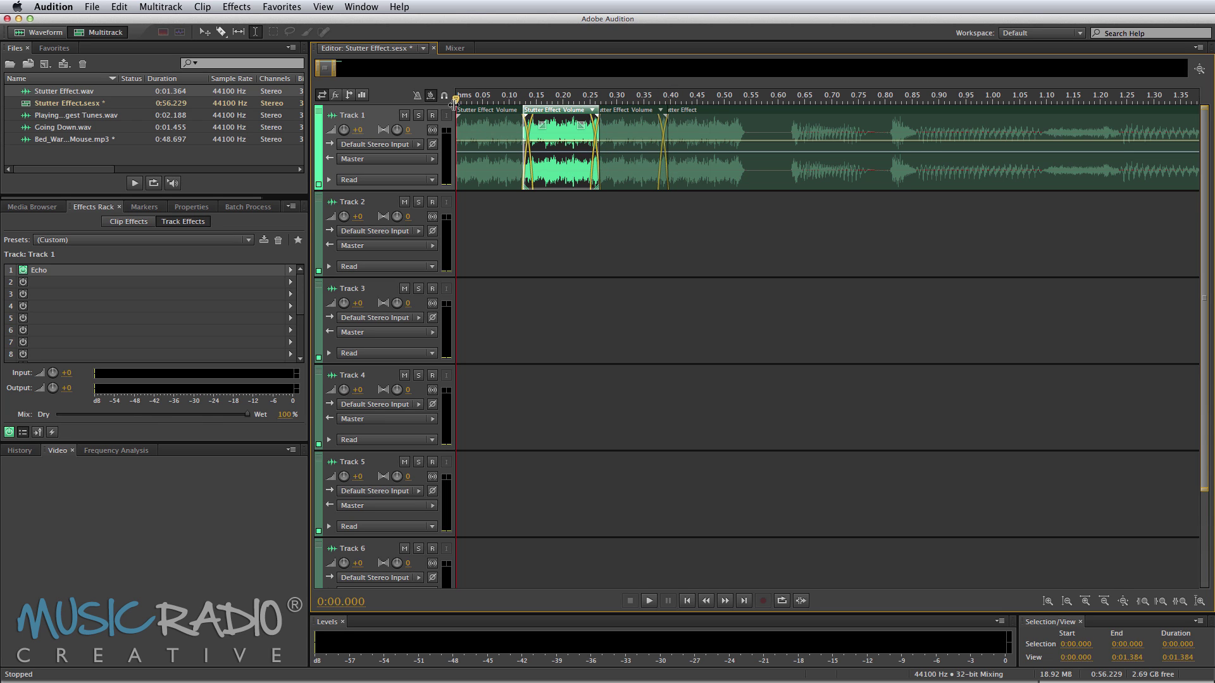
scroll(456, 97, "down", 4)
key("space")
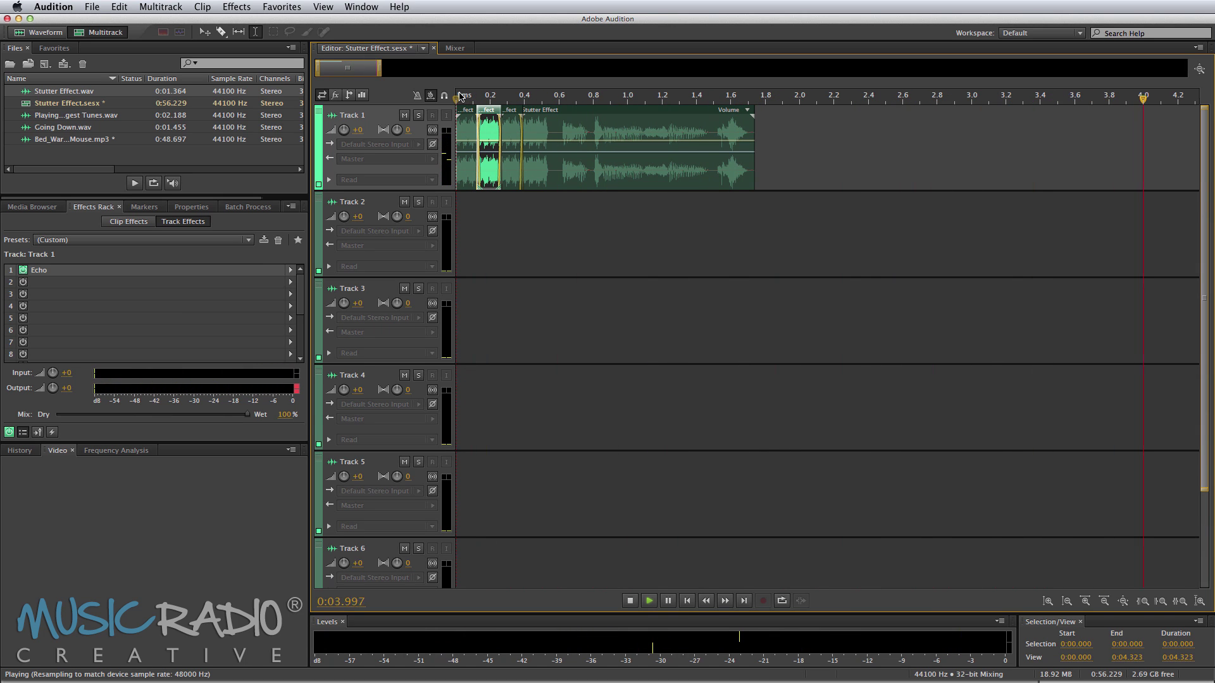
- Open Going Down.wav in the waveform editor and copy the 0.607–0.750 s fragment
key("space")
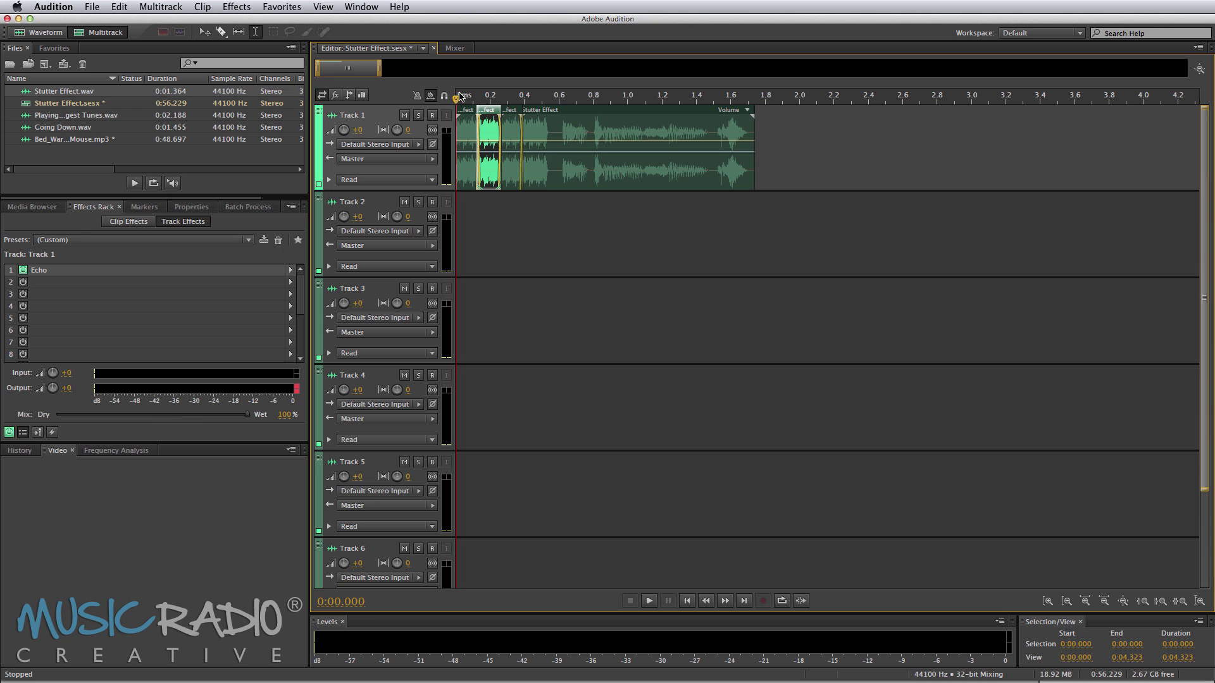
double_click(60, 127)
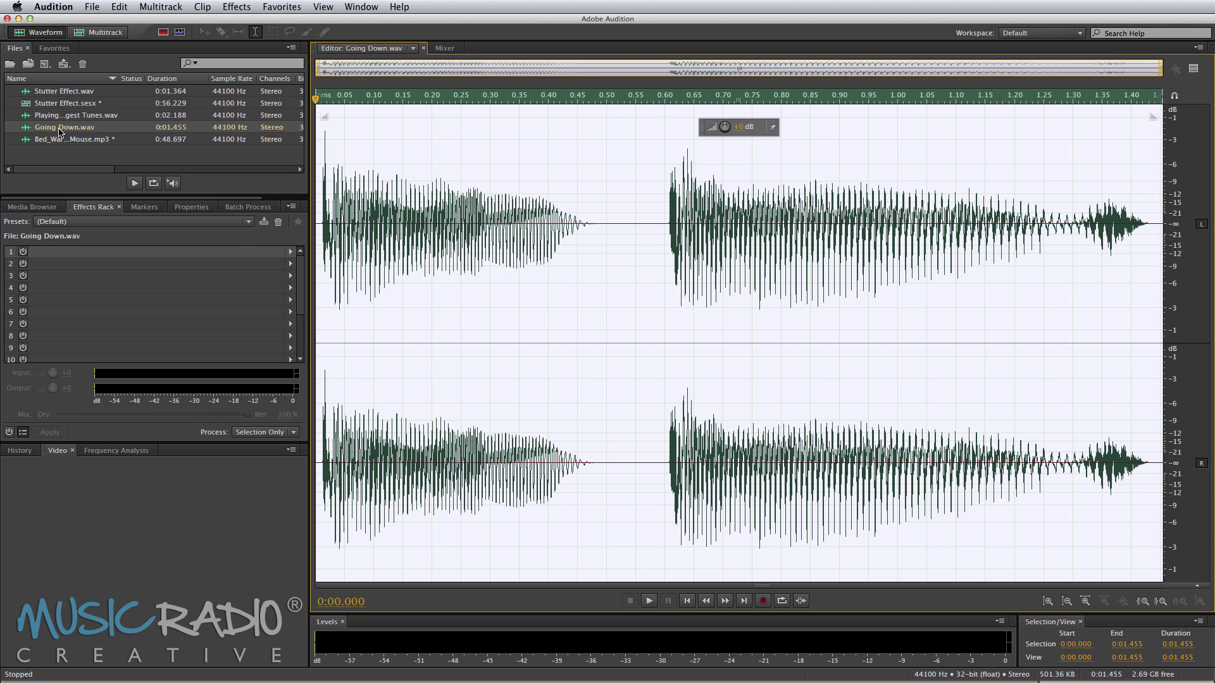
key("space")
left_click(671, 217)
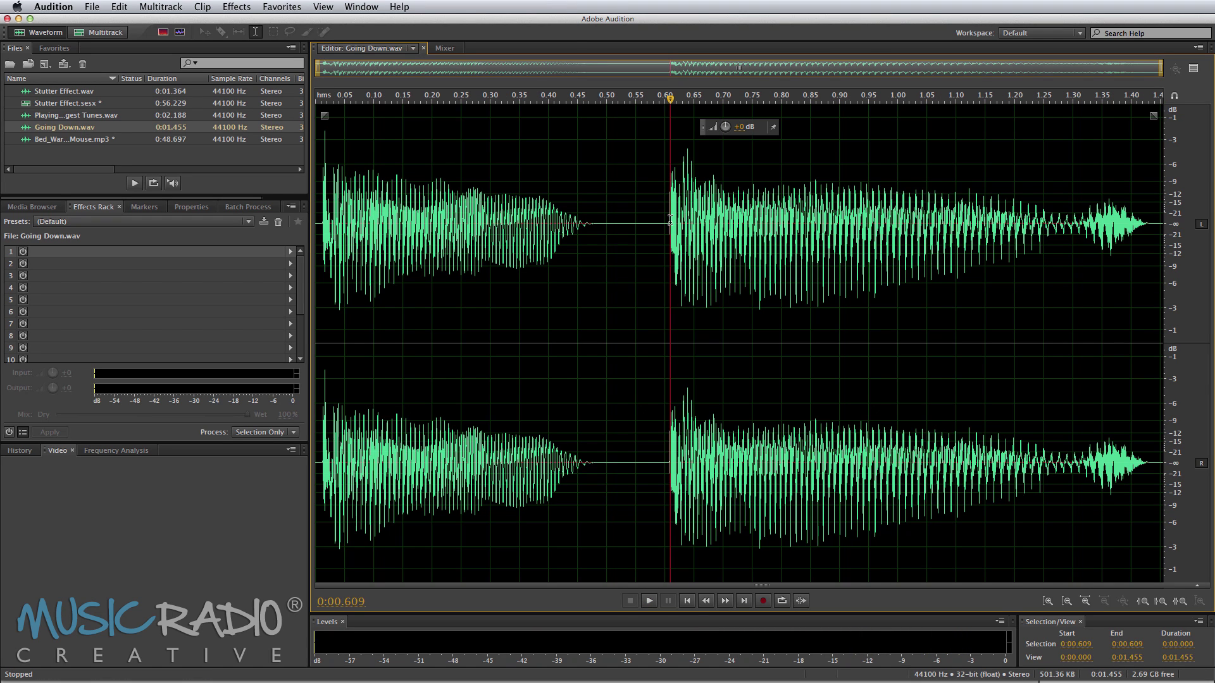
left_click_drag(669, 222, 751, 222)
key("space")
key("super+c")
- Paste the fragment at 0.580, 0.557, 0.536 and 0.517 s, then select and play the repeats
left_click(652, 213)
key("super+v")
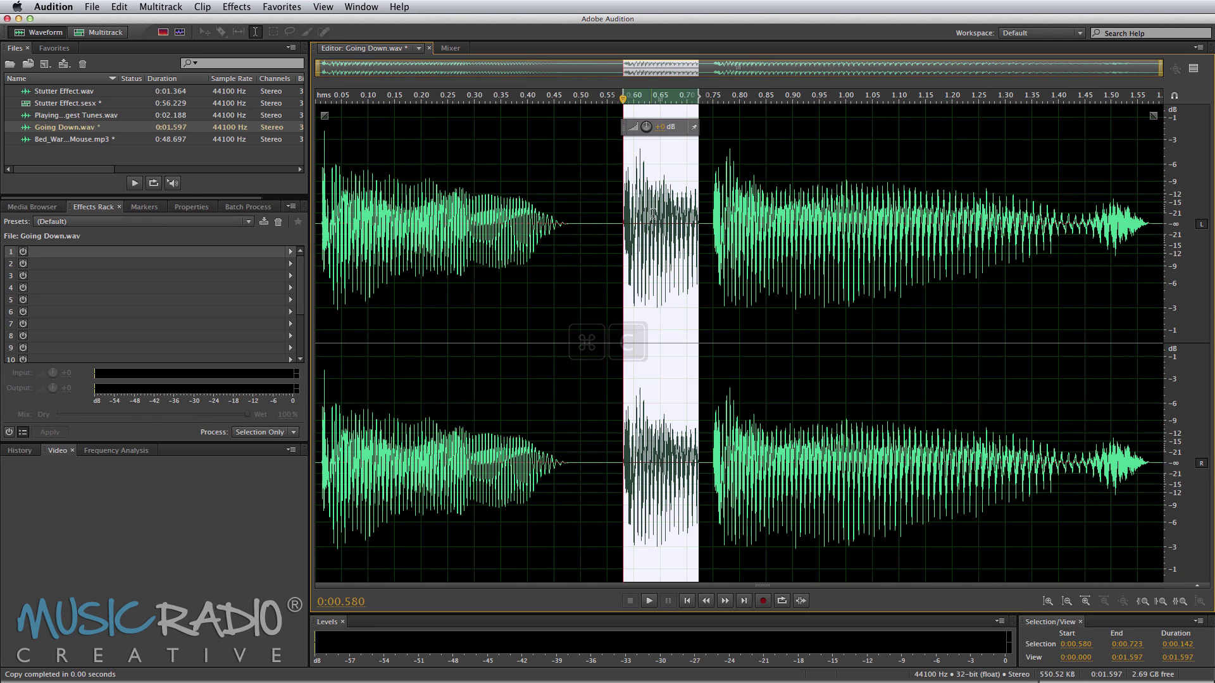
left_click(607, 218)
key("super+v")
left_click(576, 221)
key("super+v")
left_click(548, 232)
key("super+v")
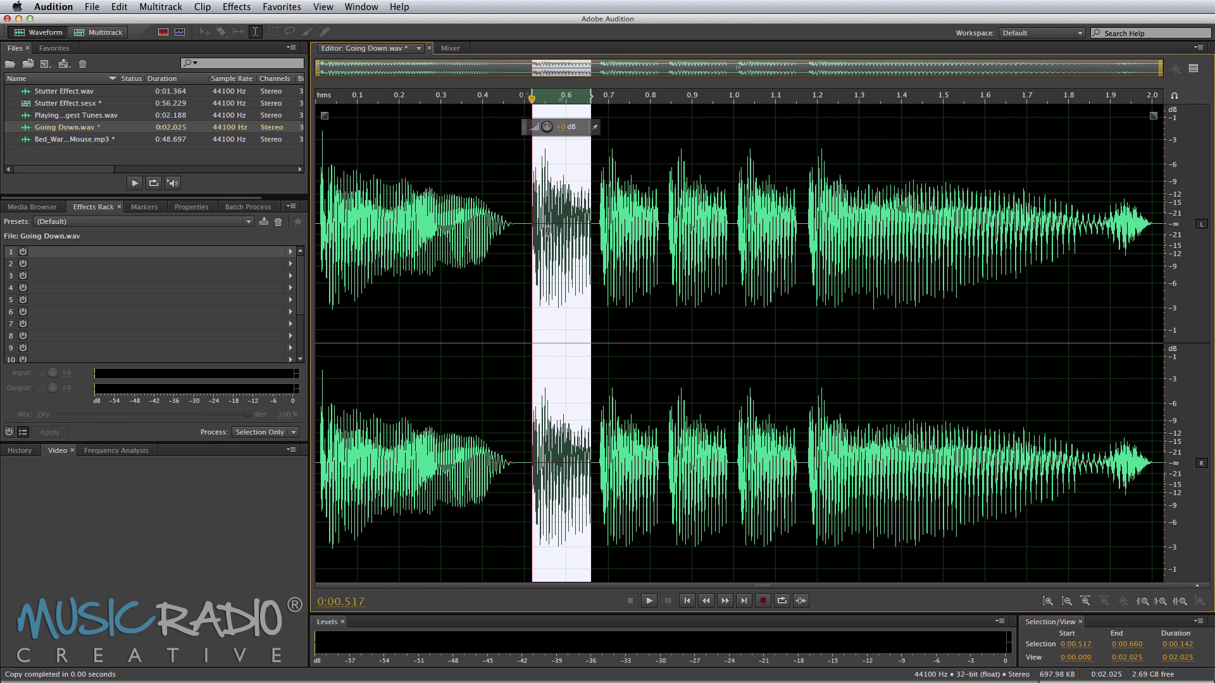
left_click_drag(523, 234, 804, 240)
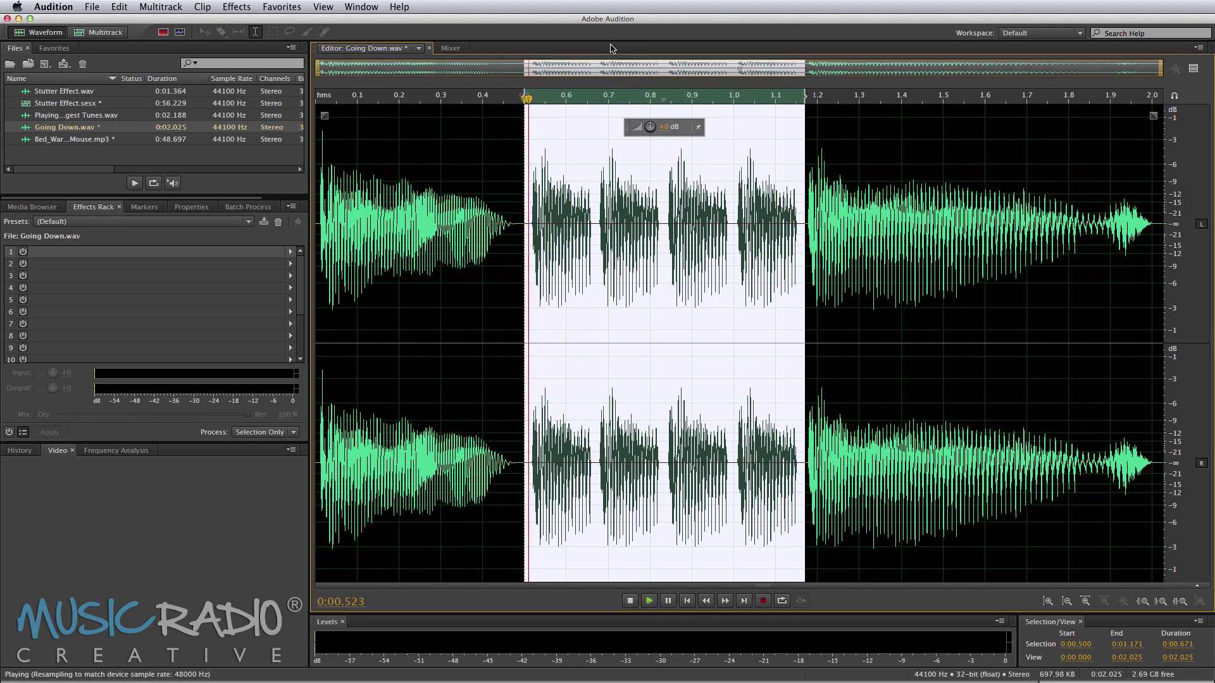
key("space")
- Apply Stretch and Pitch to the repeats with 80% initial and 130% final stretch
left_click(236, 6)
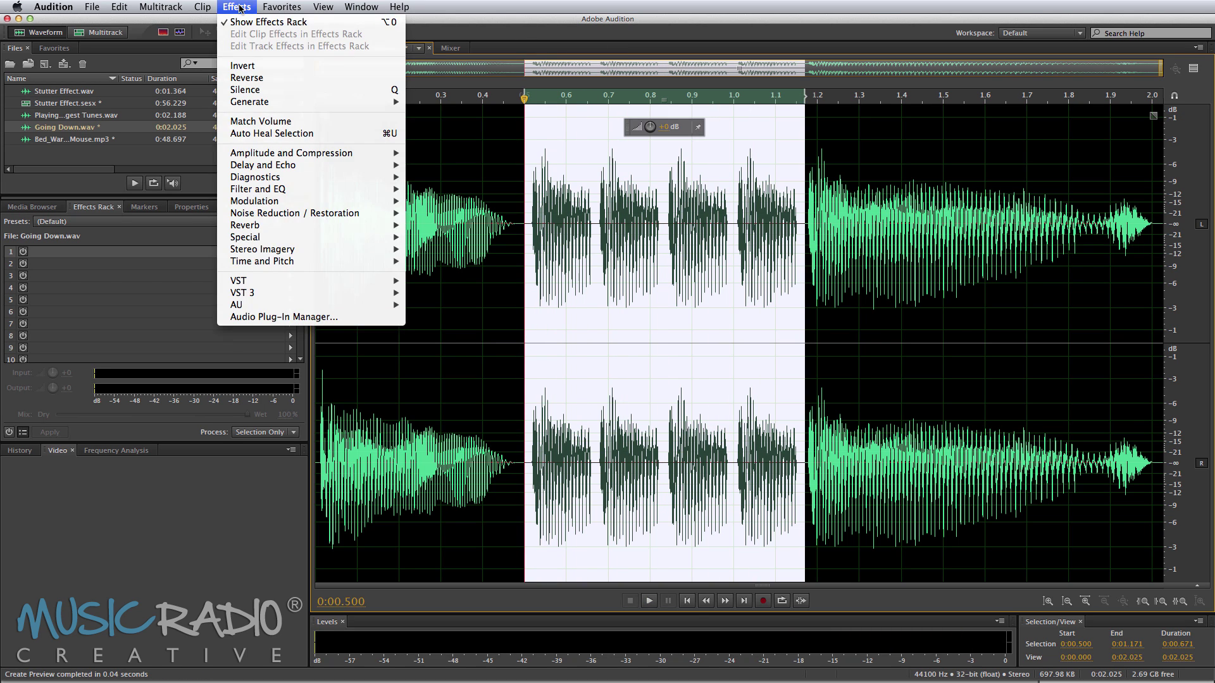
mouse_move(306, 261)
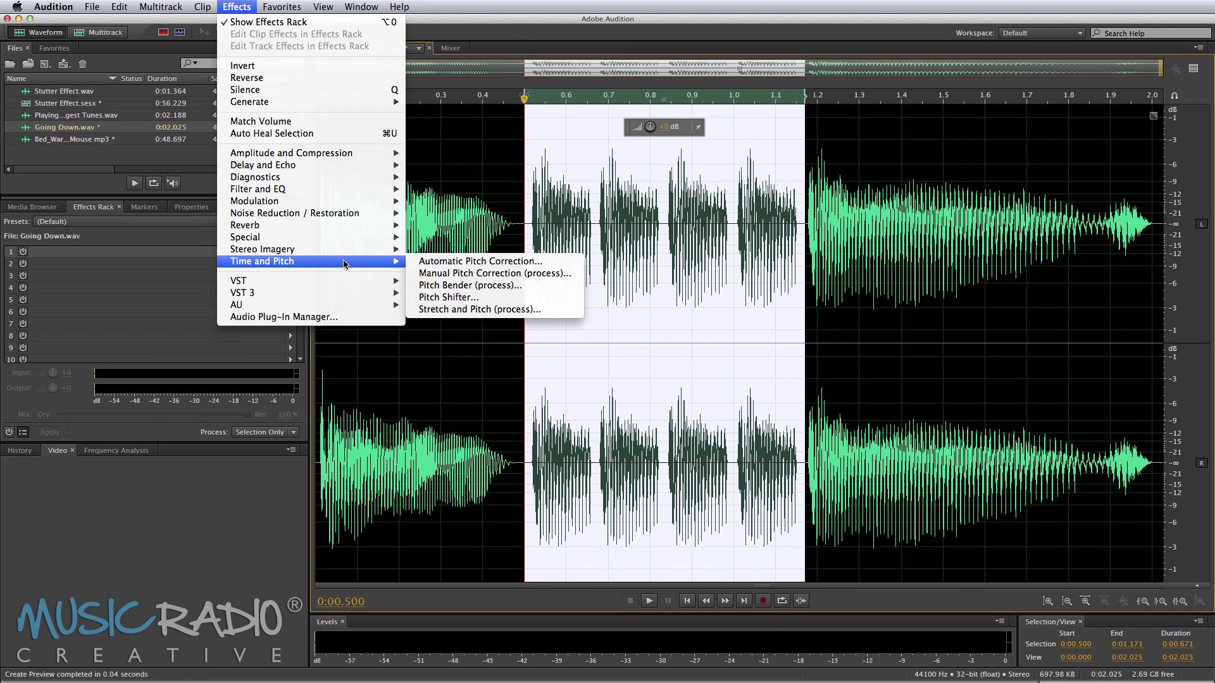
left_click(479, 309)
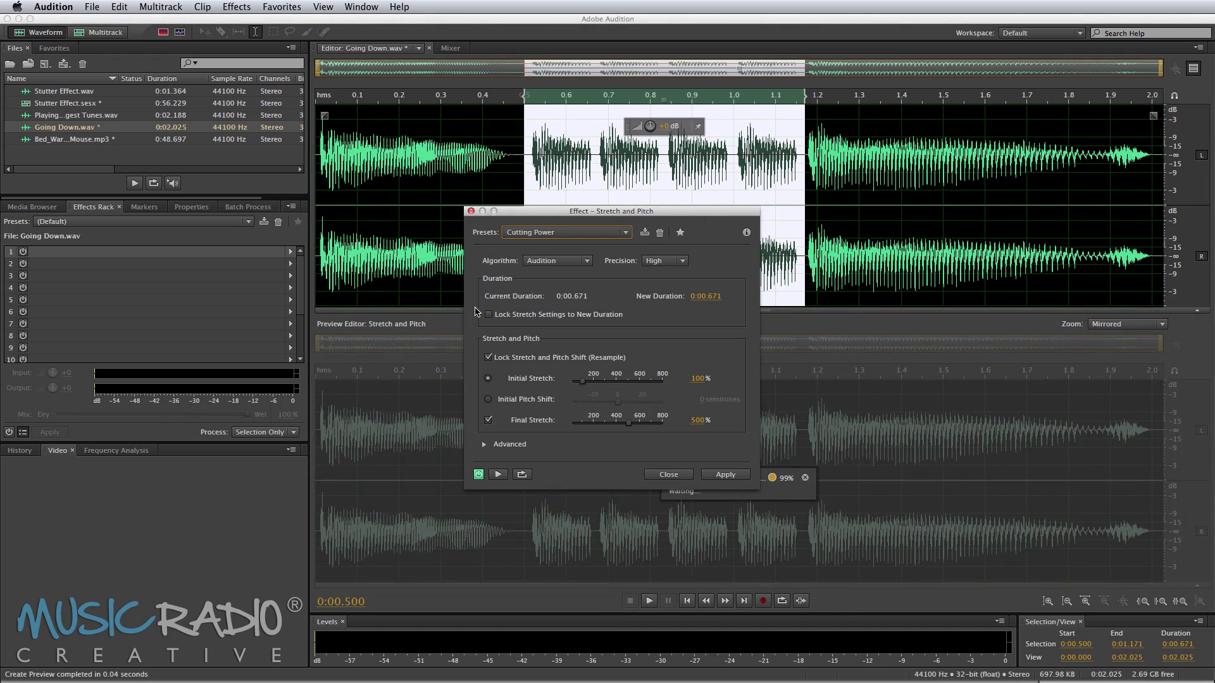
left_click(560, 232)
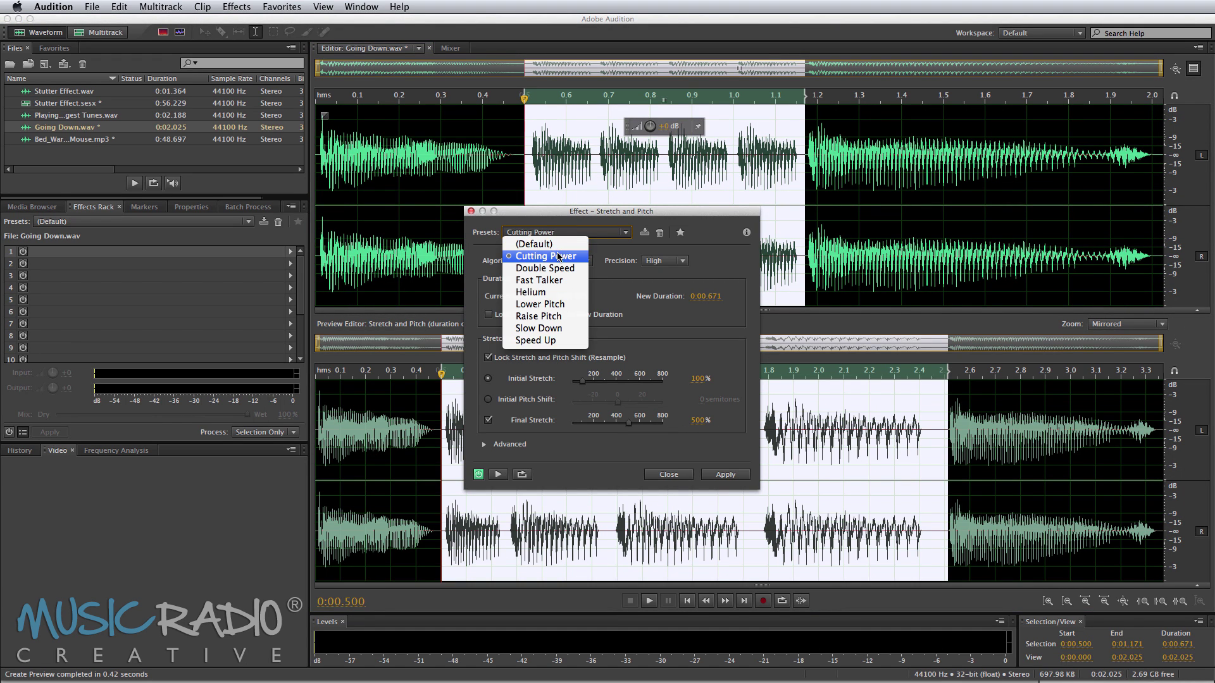
left_click(558, 256)
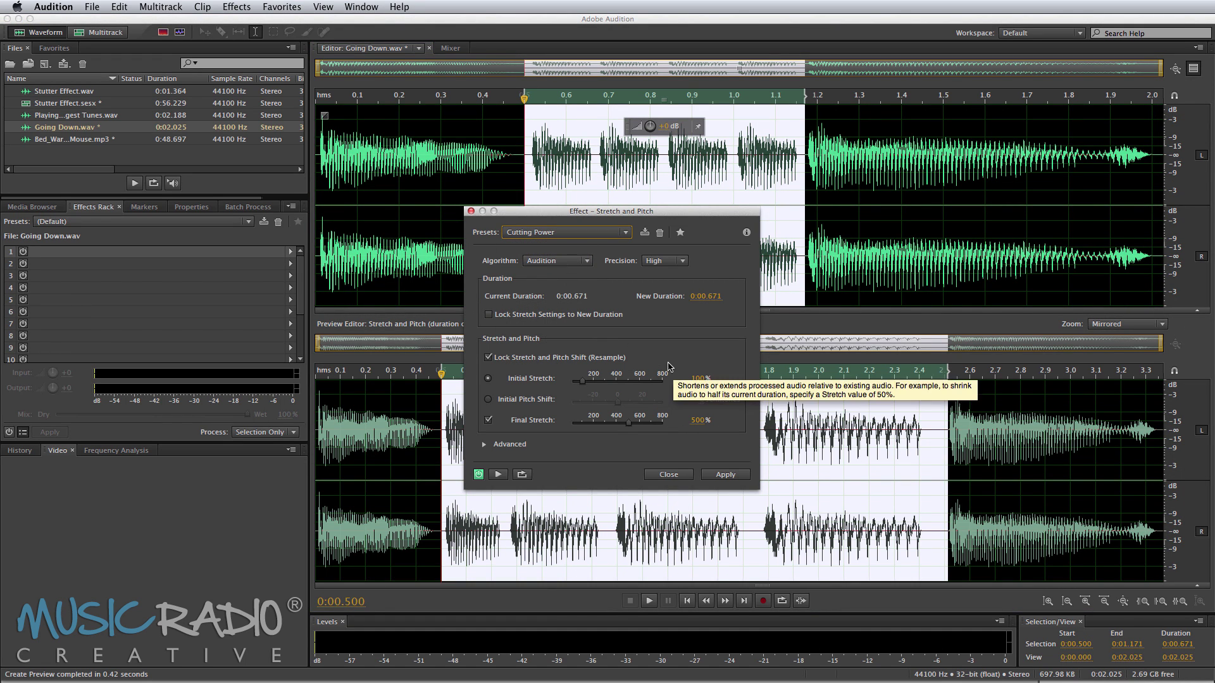
left_click(697, 377)
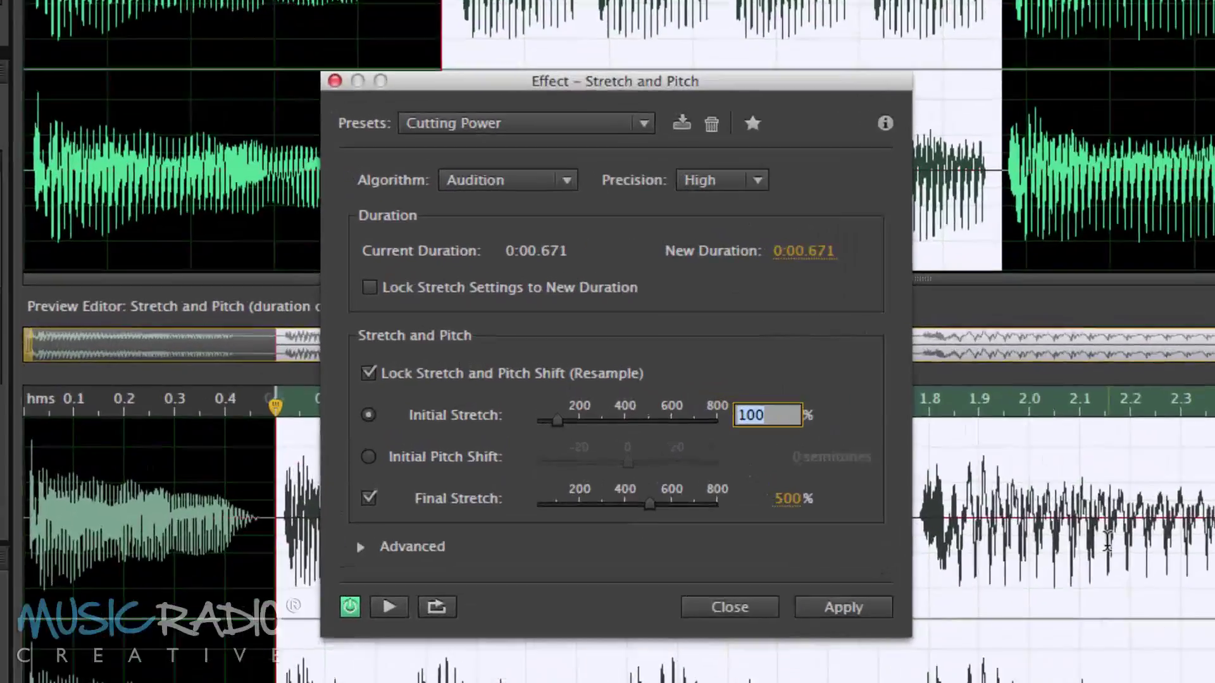
type("80")
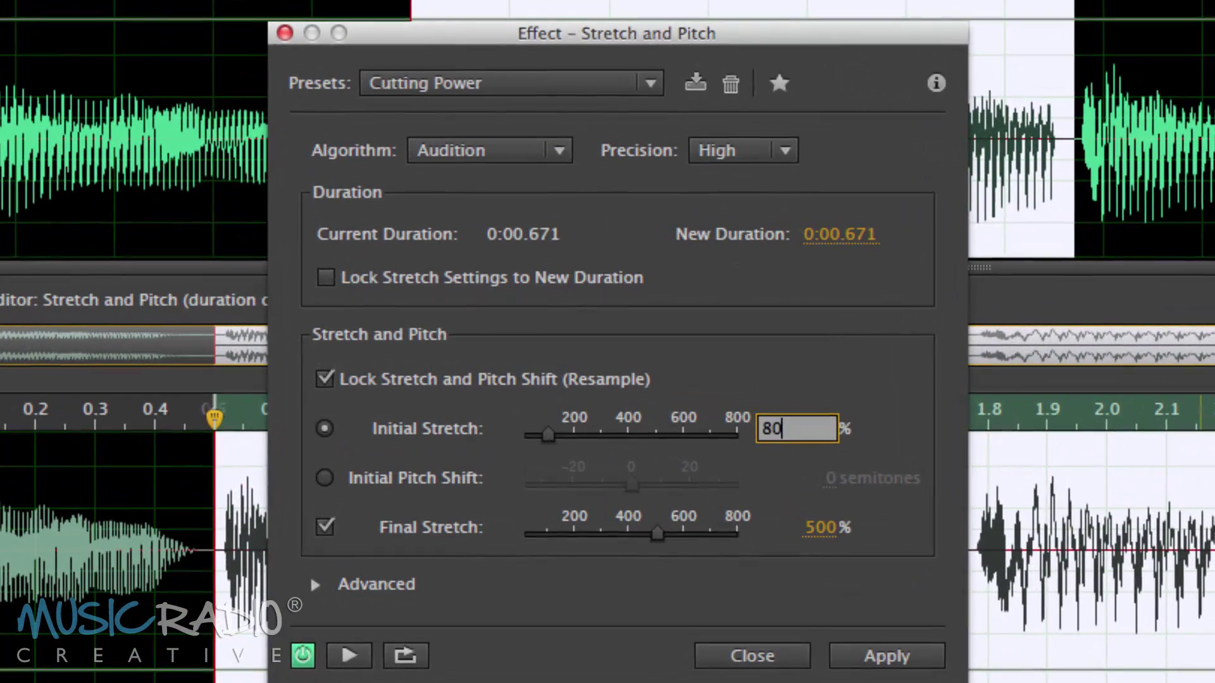
key("Return")
left_click(831, 529)
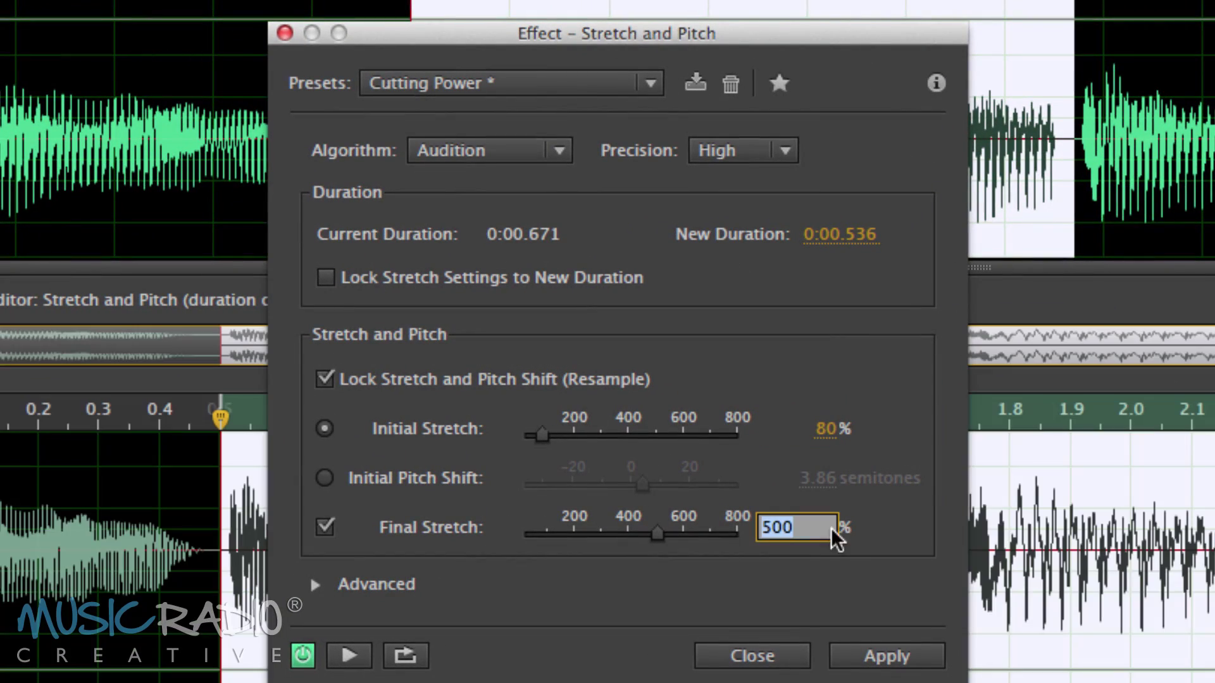
type("130")
key("Return")
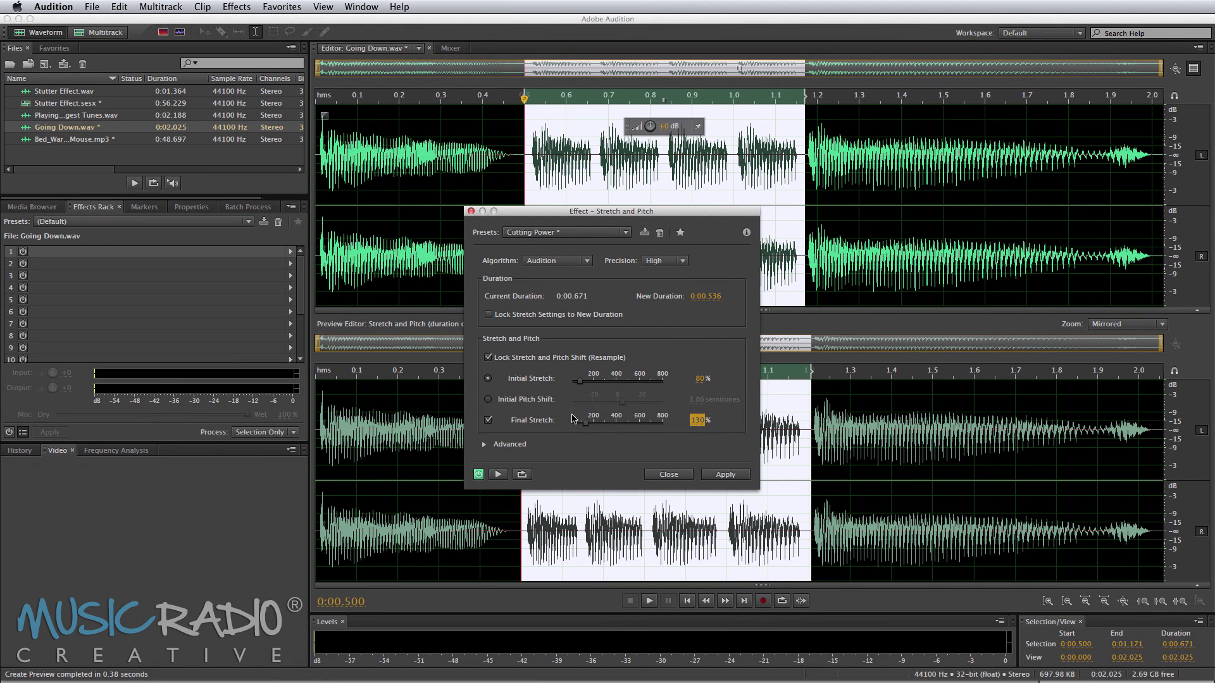
left_click(721, 476)
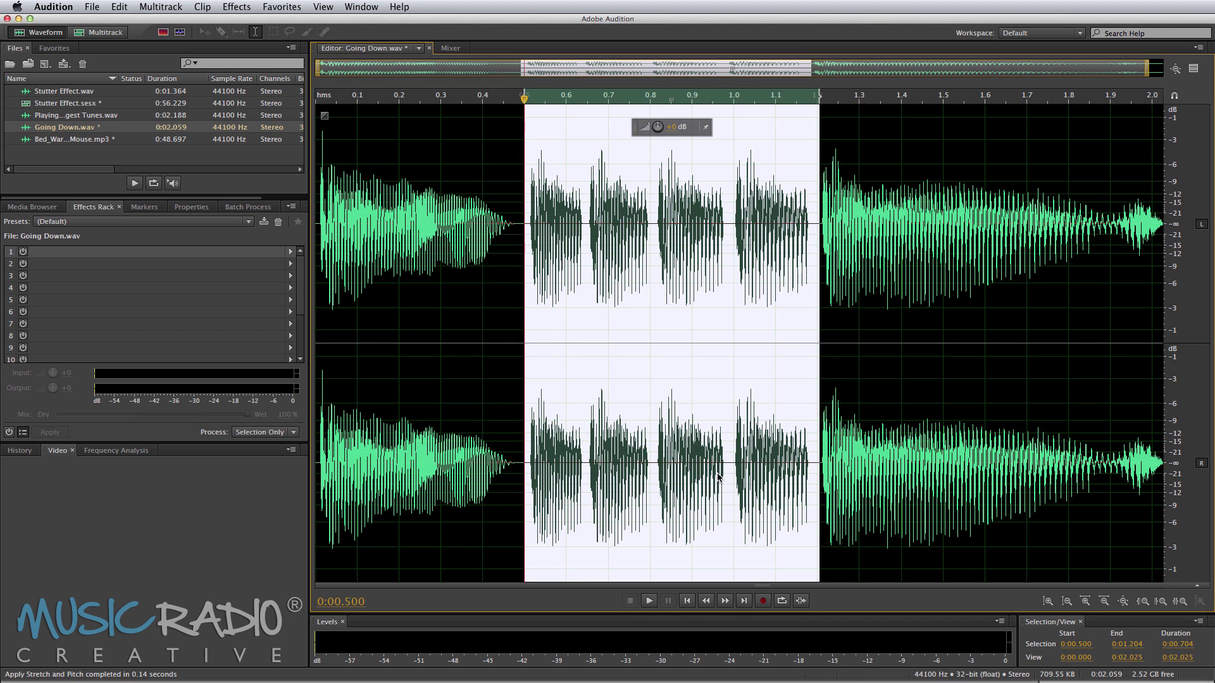
- Play the processed stutter, then the whole edited file from the start
key("space")
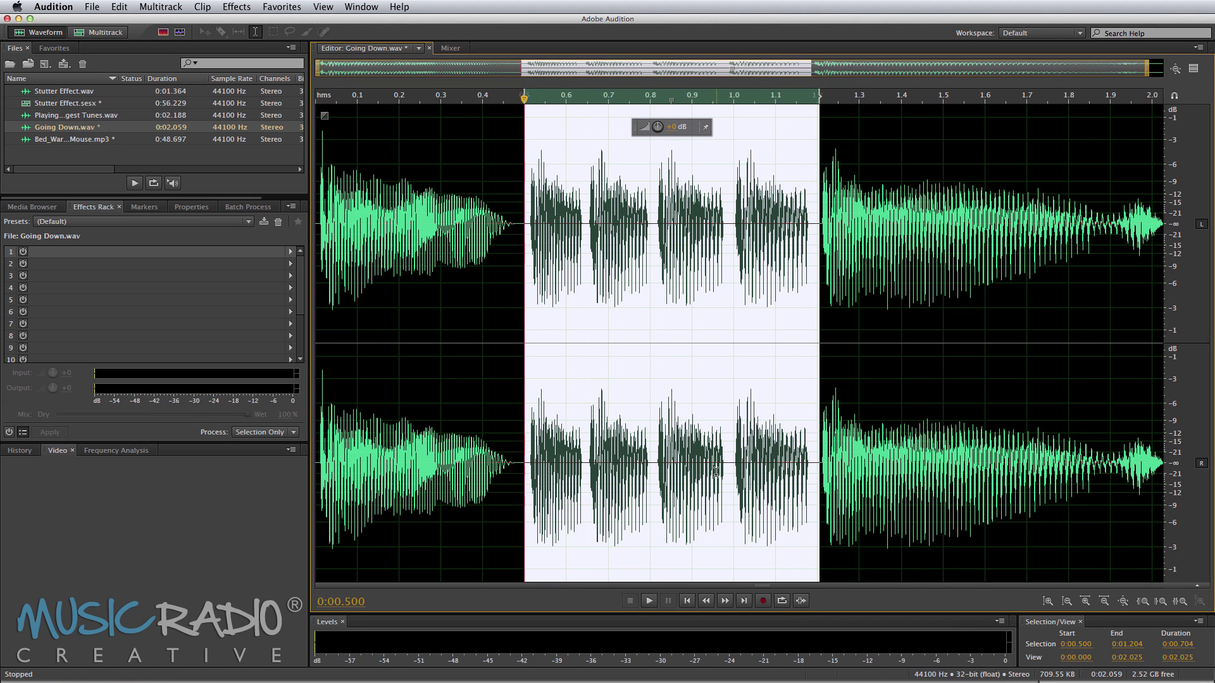
left_click(317, 276)
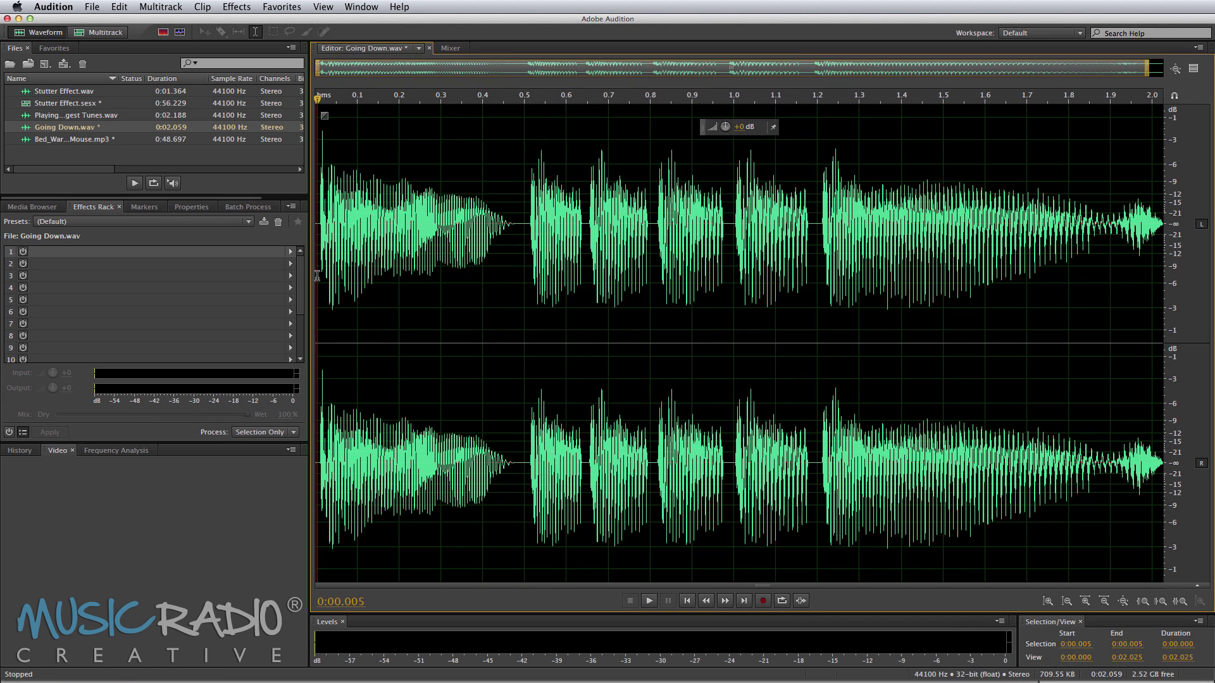
key("space")
- In the Stutter Effect session, place Going Down.wav on Track 1 near 2.65 s
left_click(88, 31)
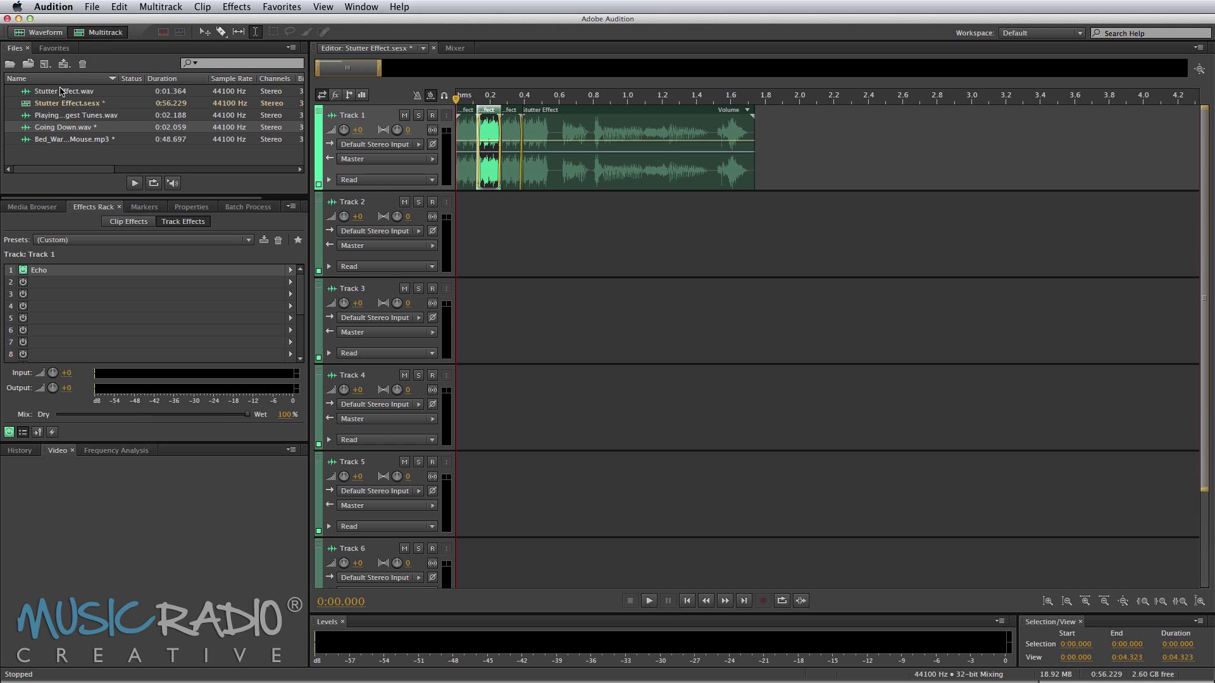
left_click_drag(56, 129, 920, 118)
scroll(936, 119, "right", 3)
scroll(1060, 101, "up", 3)
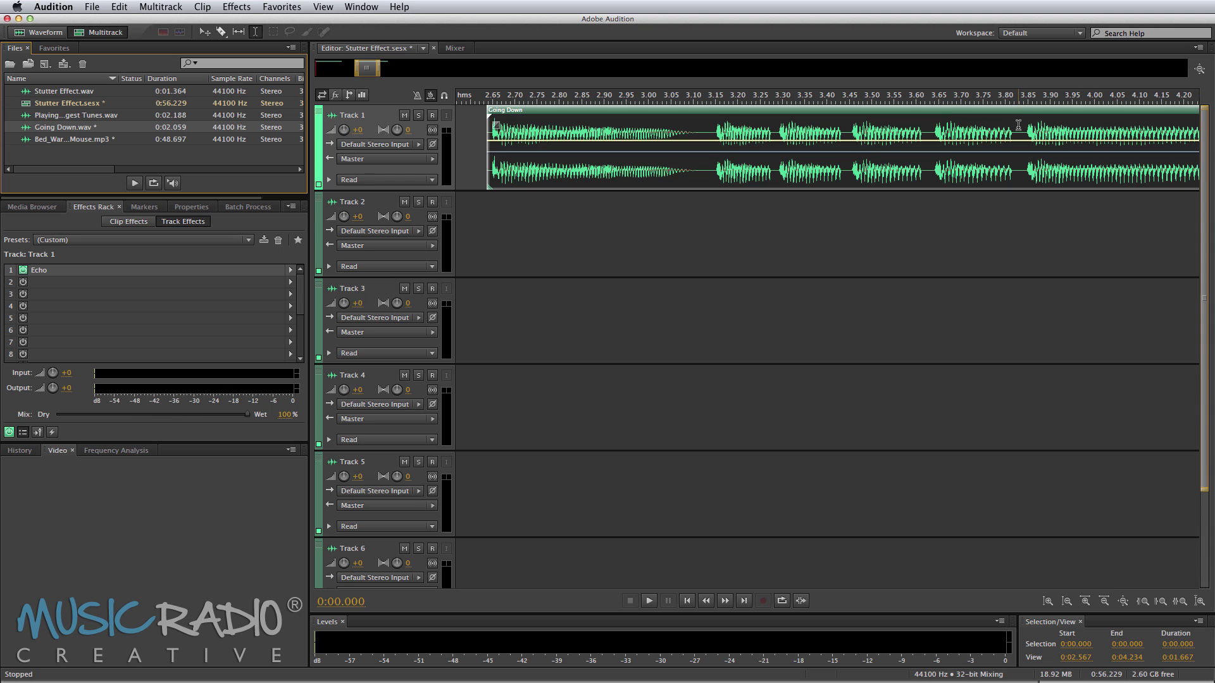
- Split the clip at 3.828, 3.69, 3.56 and 3.43 s, overlapping each piece into a crossfade
left_click(1018, 124)
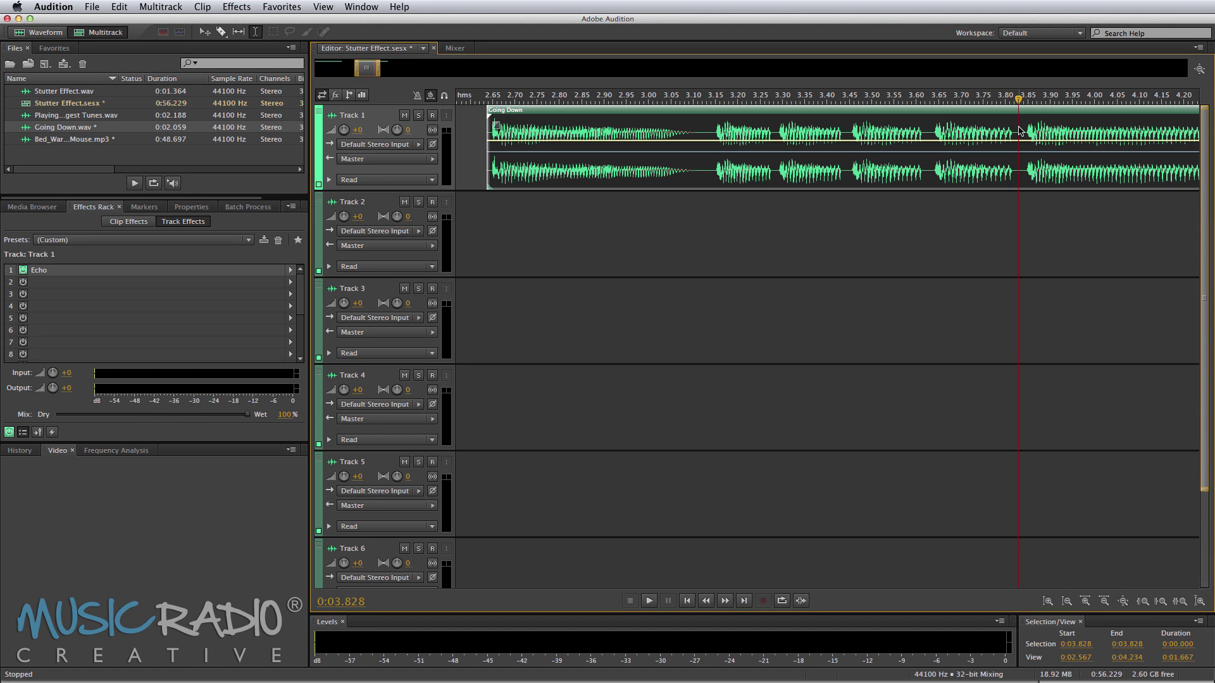
key("super+k")
left_click_drag(989, 171, 1012, 171)
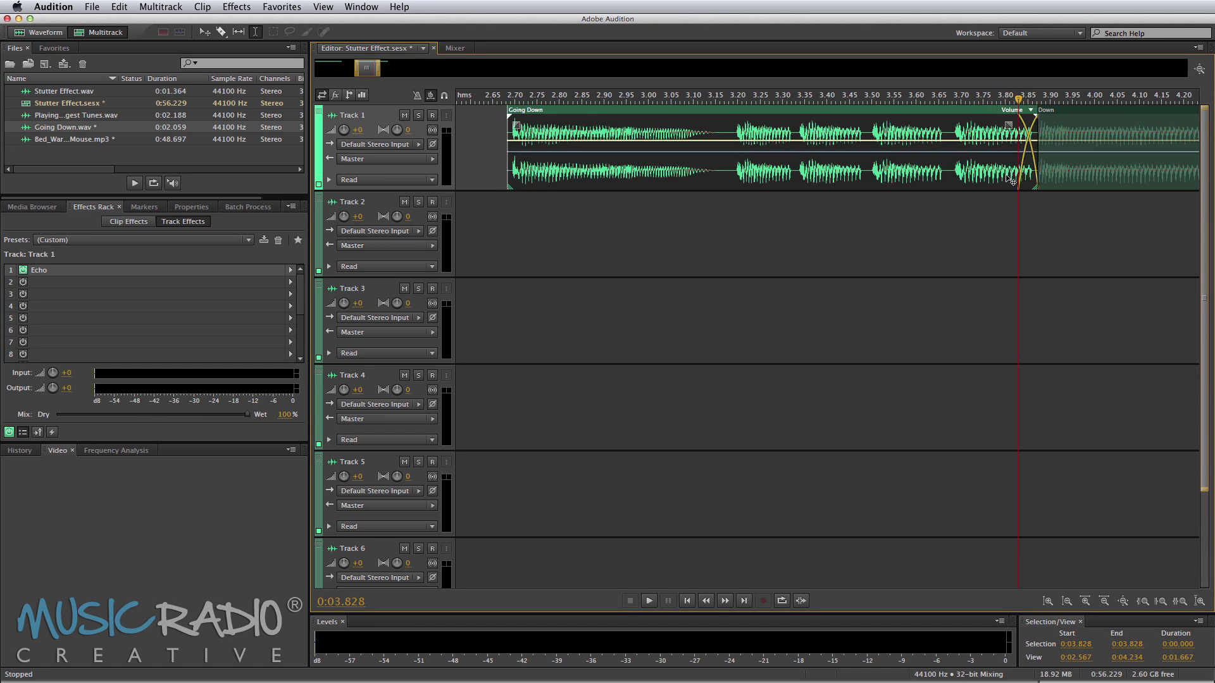
left_click(956, 179)
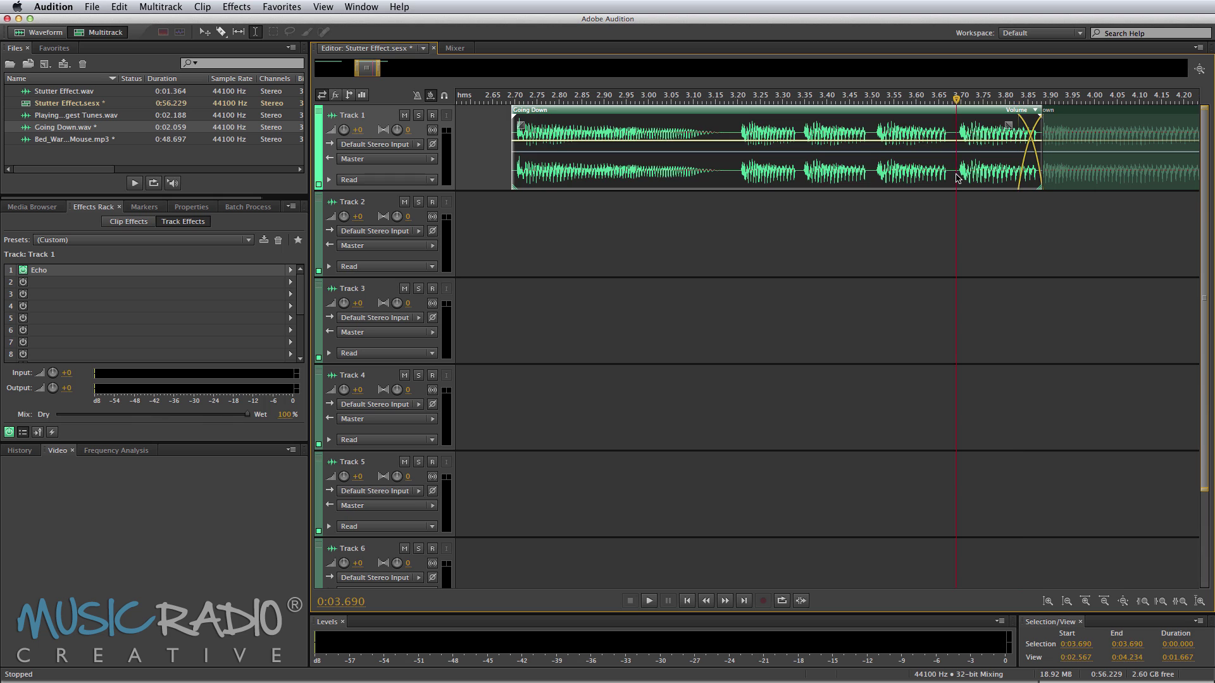
key("super+k")
left_click_drag(915, 177, 940, 177)
left_click(904, 170)
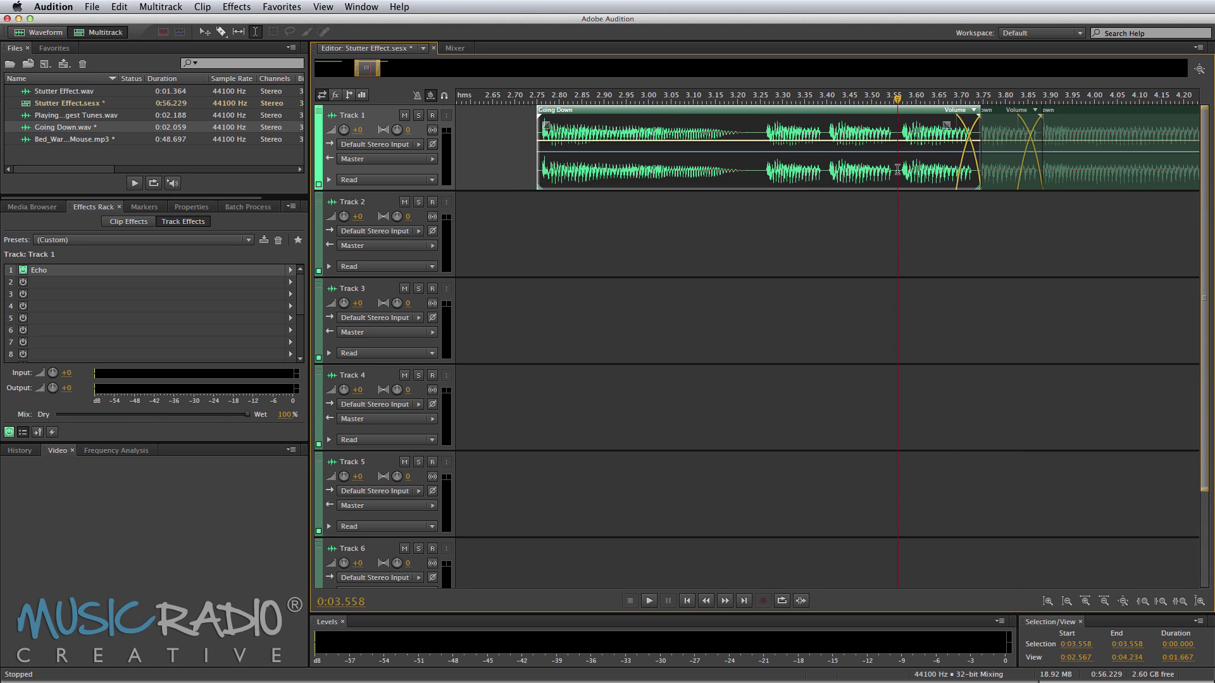
key("super+k")
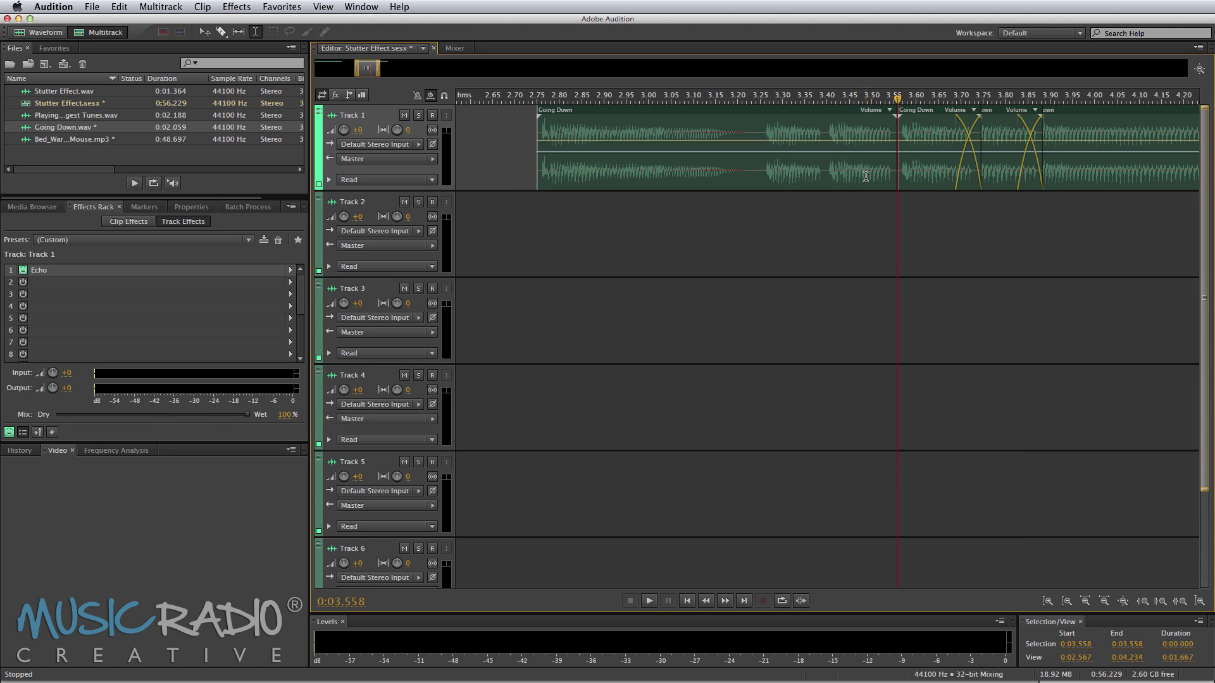
left_click_drag(865, 176, 885, 177)
left_click(840, 179)
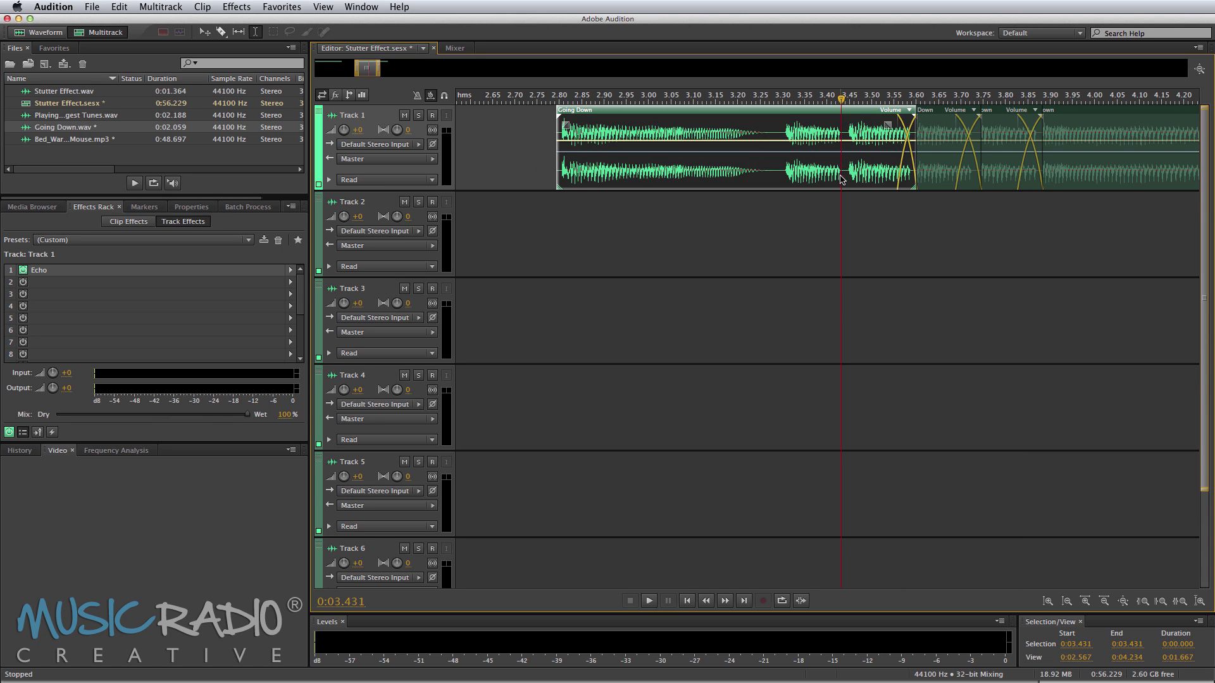
key("super+k")
left_click_drag(796, 168, 818, 167)
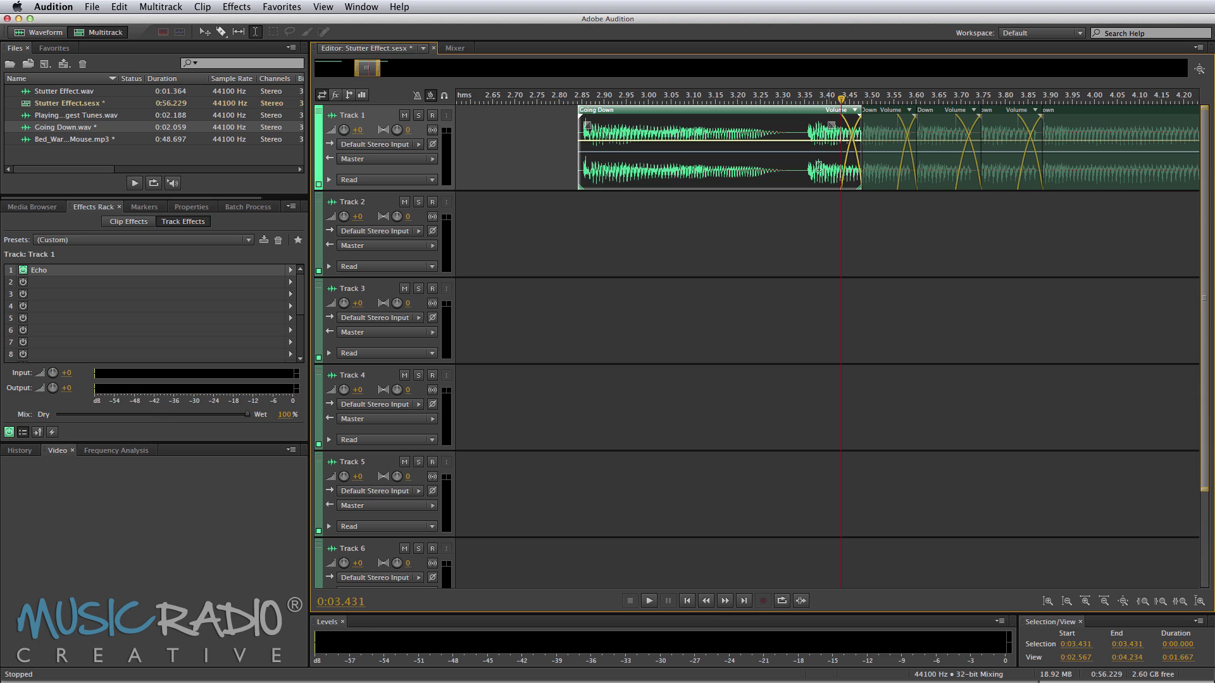
left_click(570, 98)
scroll(570, 98, "down", 5)
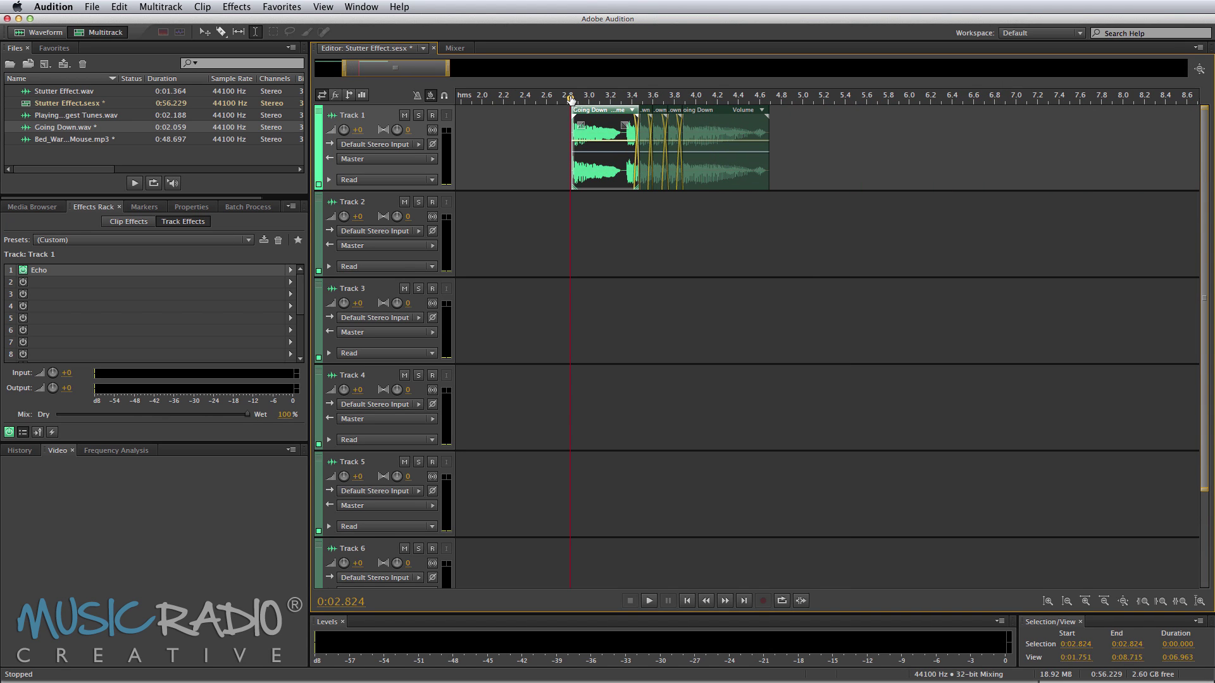
key("space")
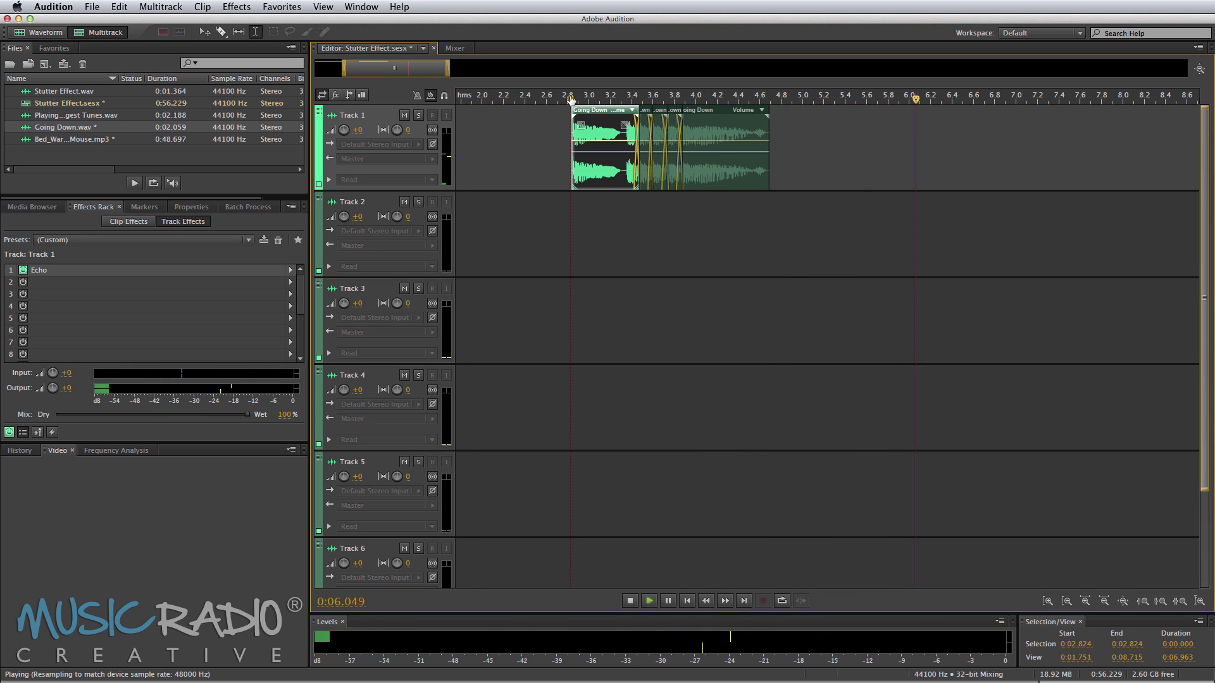
key("space")
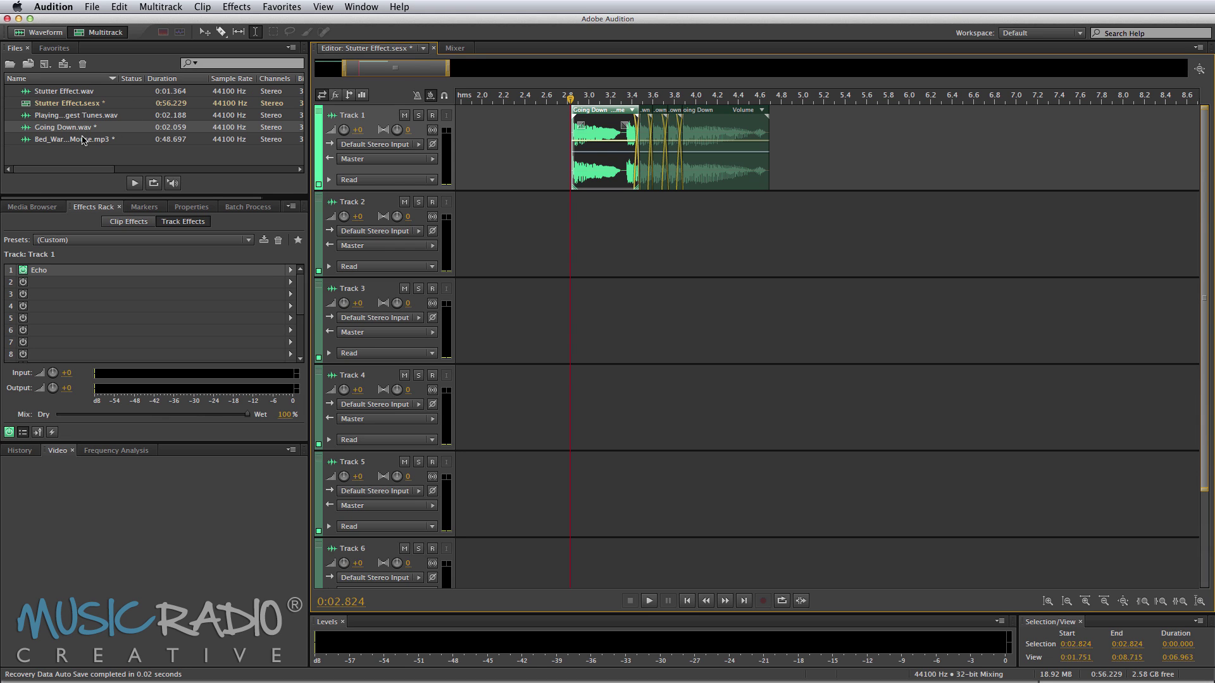
- Place Bed_Warehouse_Mouse.mp3 on Track 2 near 5.8 s and preview it from 5.739 s
left_click_drag(68, 140, 892, 215)
scroll(823, 190, "right", 5)
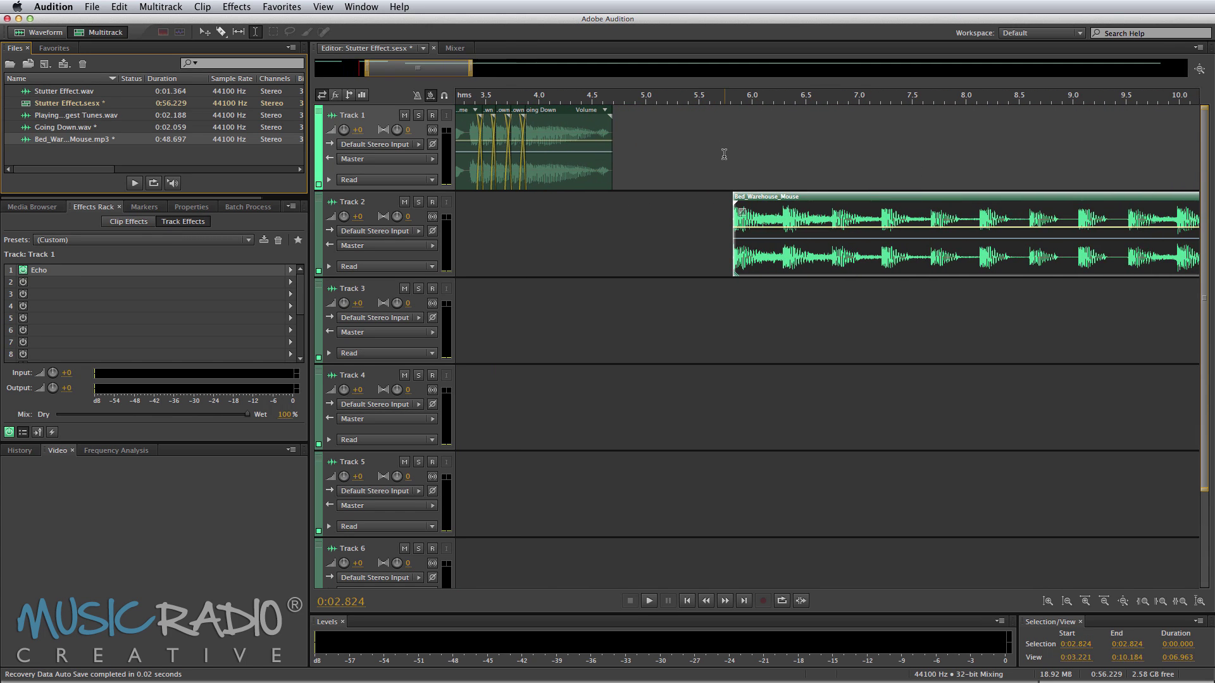
left_click(724, 153)
key("space")
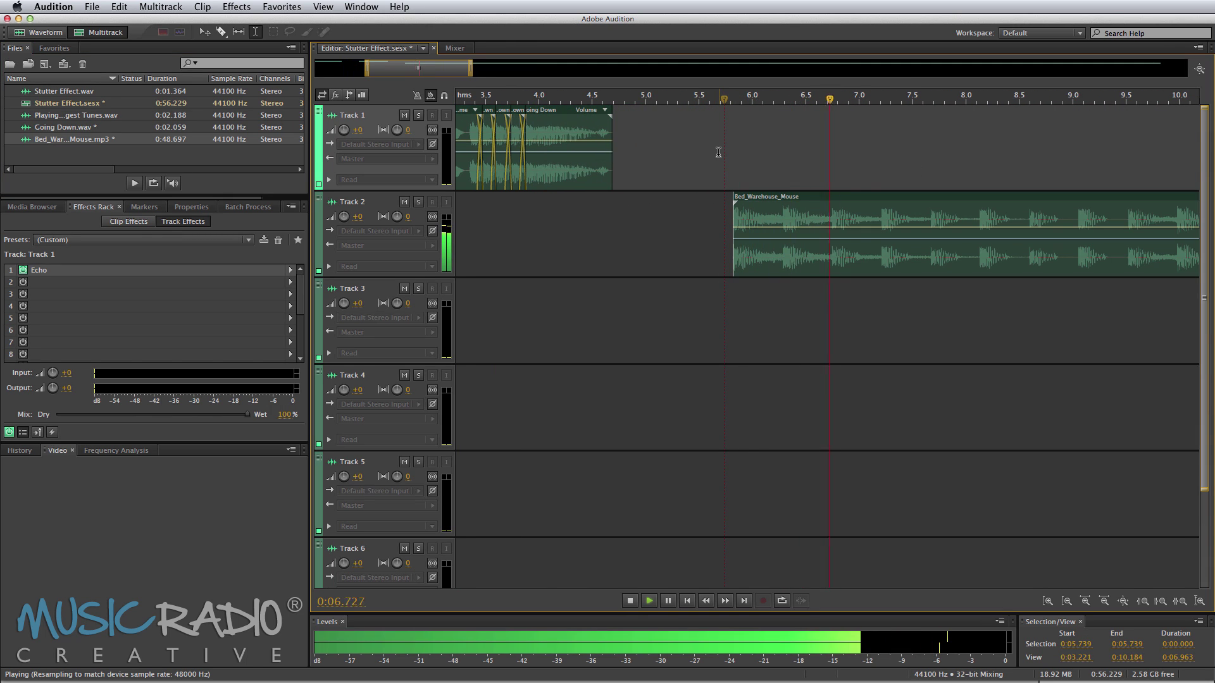
key("space")
- Place Playing The Biggest Tunes.wav on Track 1 near 5.8 s and play it over the drum bed
left_click_drag(62, 118, 737, 139)
key("space")
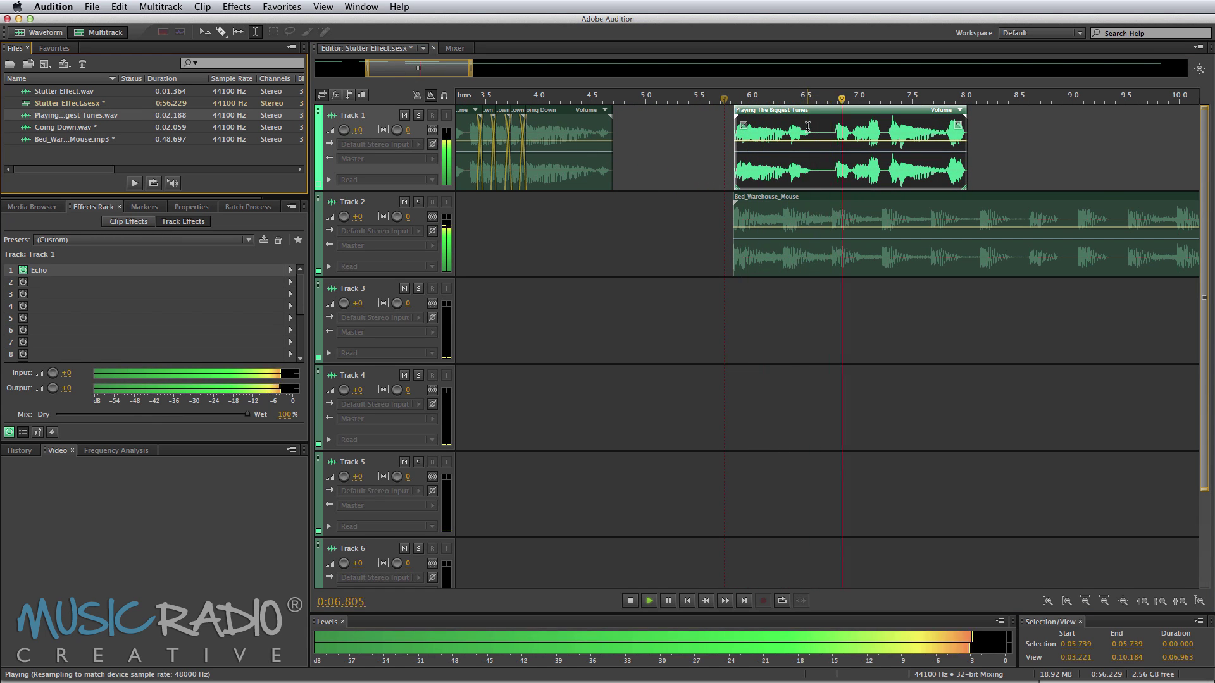
key("space")
scroll(833, 96, "up", 5)
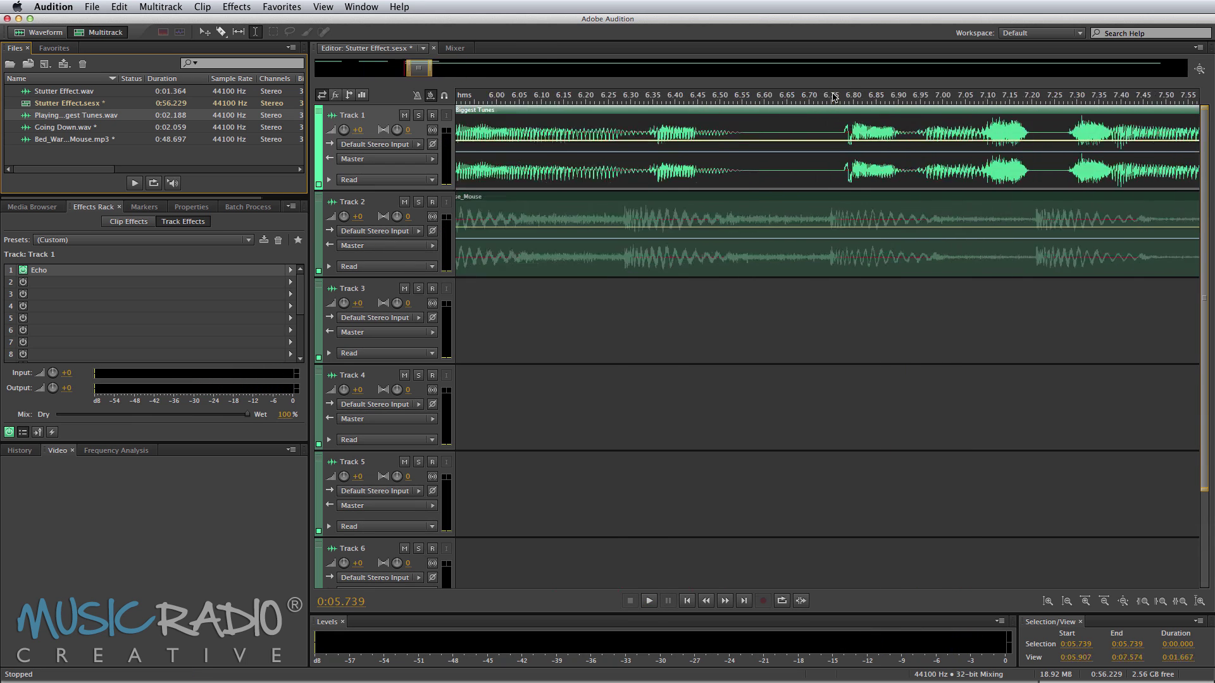
- Nudge the vocal clip earlier and move its later part right to open a gap
left_click_drag(849, 176, 744, 173)
left_click(831, 170)
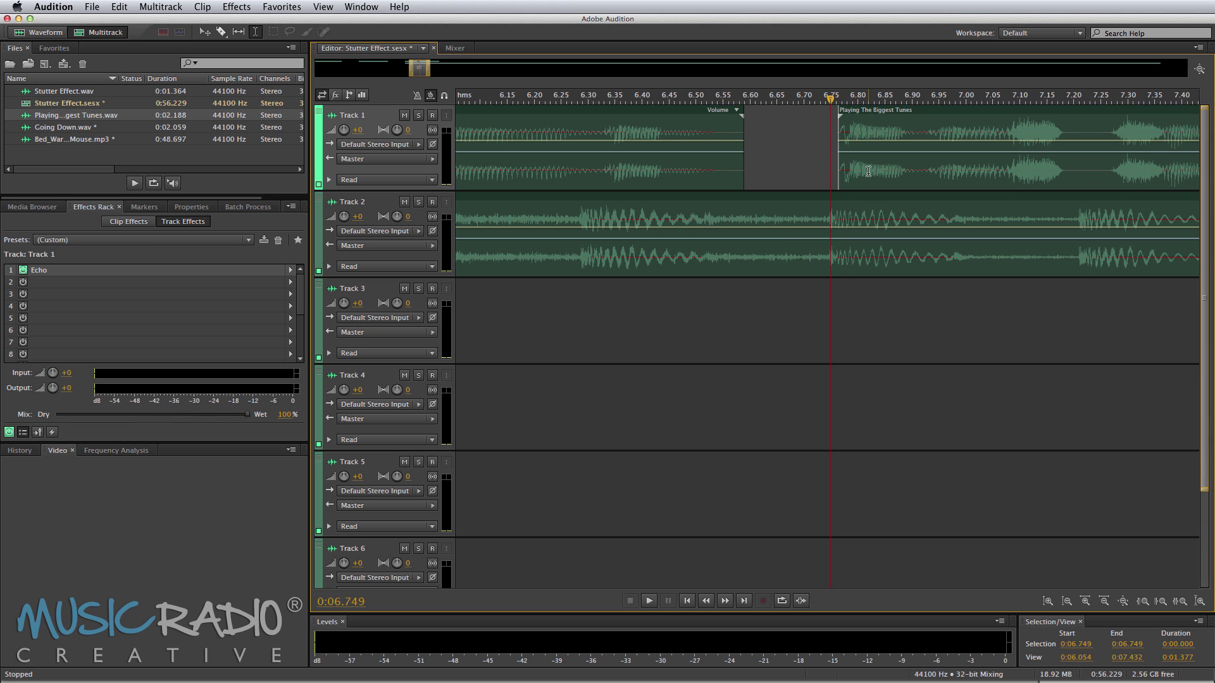
left_click_drag(868, 171, 1157, 170)
scroll(1030, 104, "down", 3)
scroll(1142, 98, "up", 4)
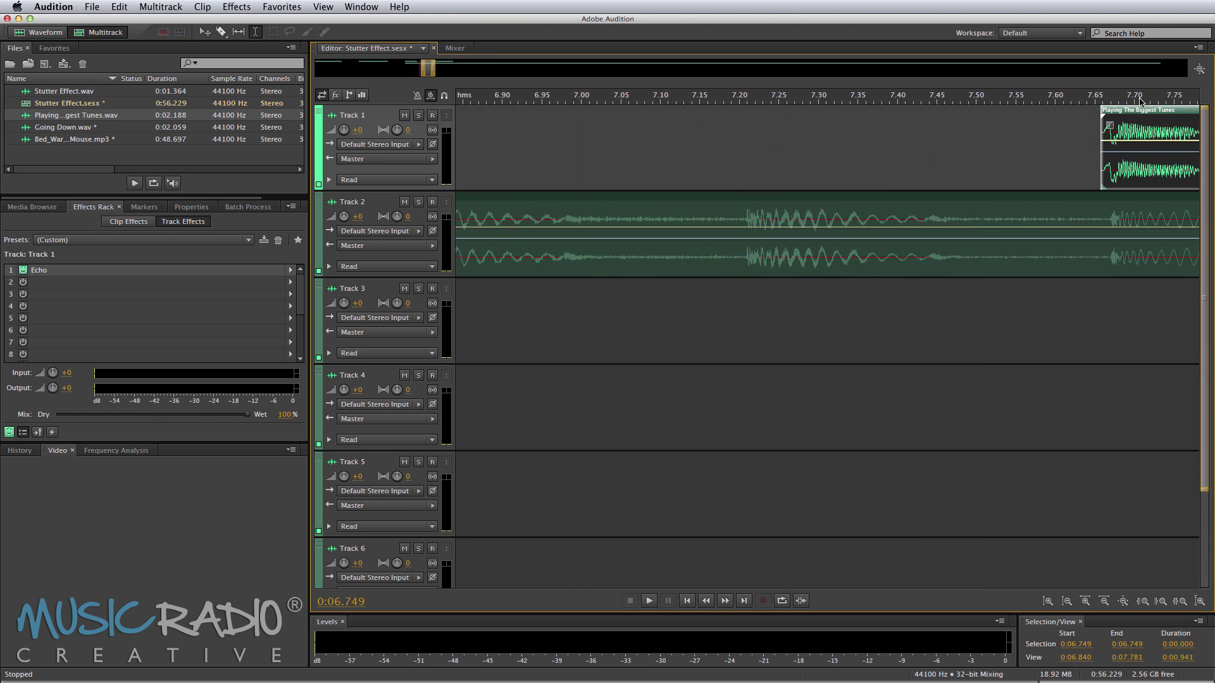
- Select a 0.061 s slice and paste copies at about 7.2 s and 6.75 s
left_click_drag(1156, 171, 1107, 171)
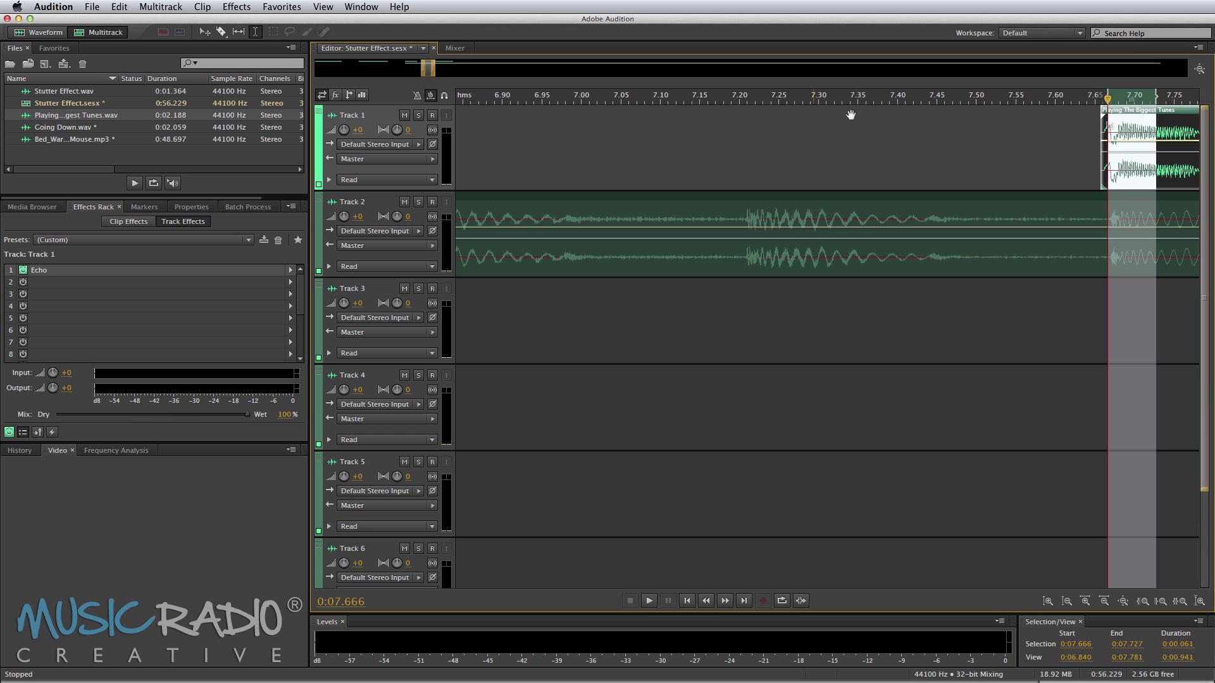
left_click(749, 155)
key("ctrl+v")
scroll(692, 156, "left", 3)
left_click(548, 182)
key("ctrl+v")
- Play back the edited section from the drum bed's start
scroll(547, 100, "down", 5)
scroll(547, 100, "left", 1)
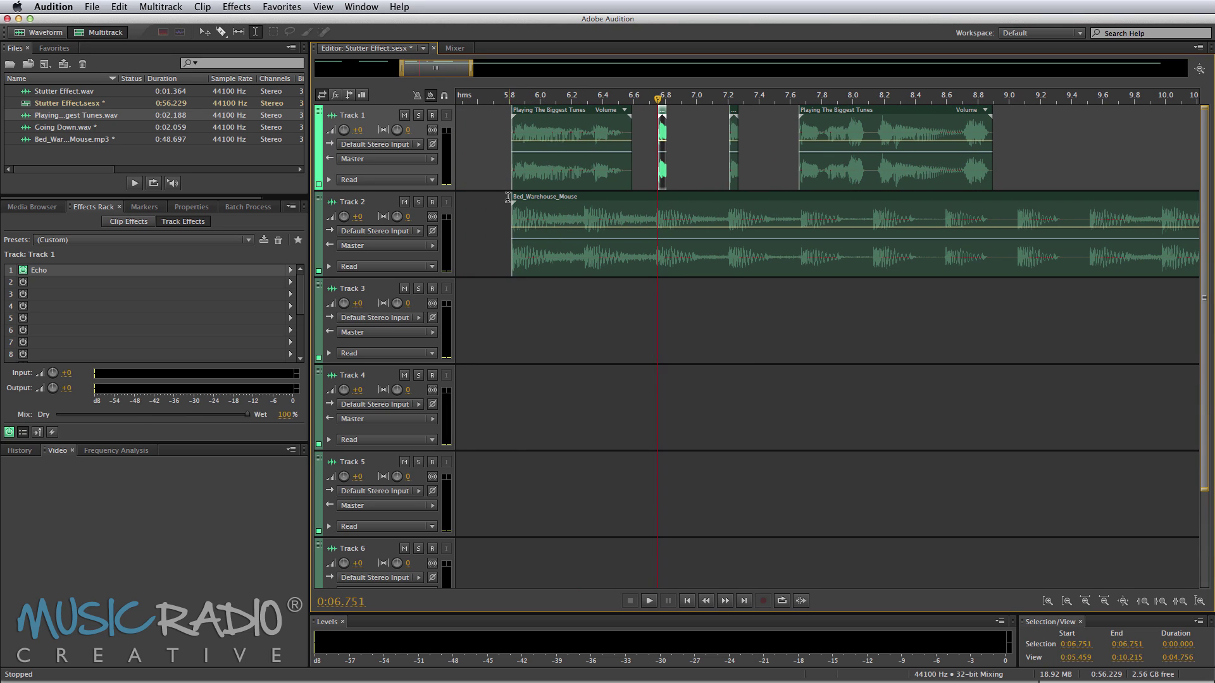
left_click(508, 201)
key("space")
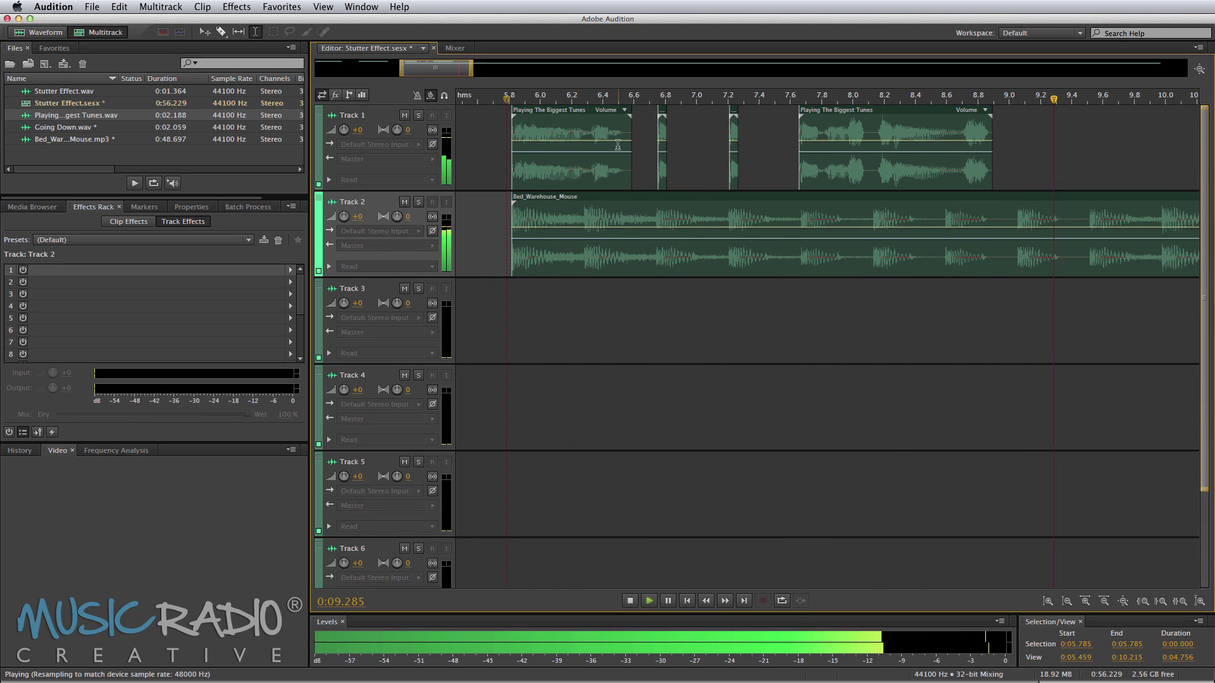
key("space")
scroll(655, 92, "up", 5)
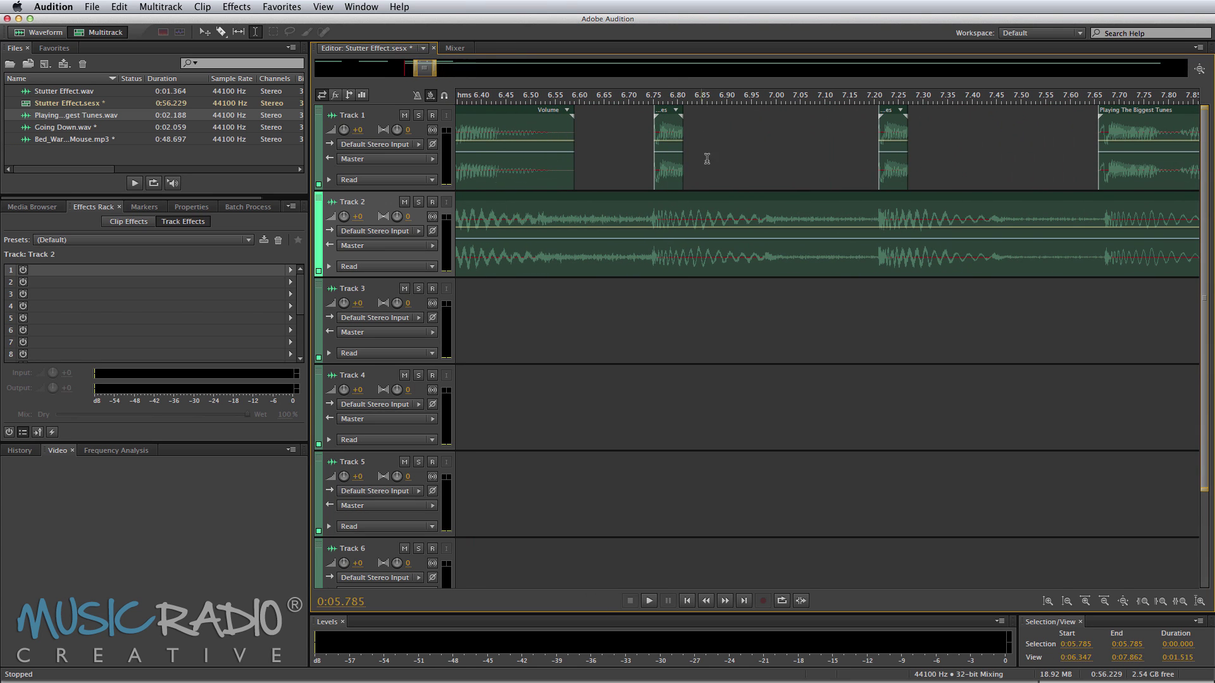
- Lengthen the 6.75 s slice, copy it repeatedly out to about 7.05 s, and play from 6.660 s
left_click_drag(682, 176, 706, 176)
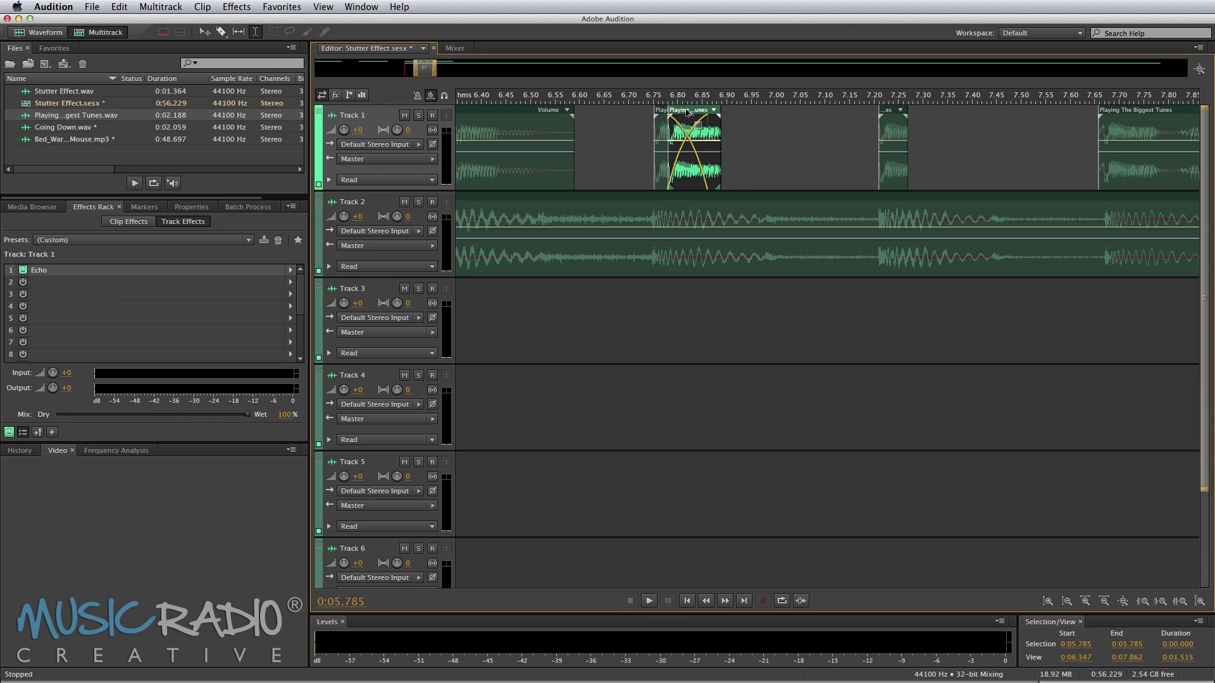
left_click_drag(690, 112, 722, 112)
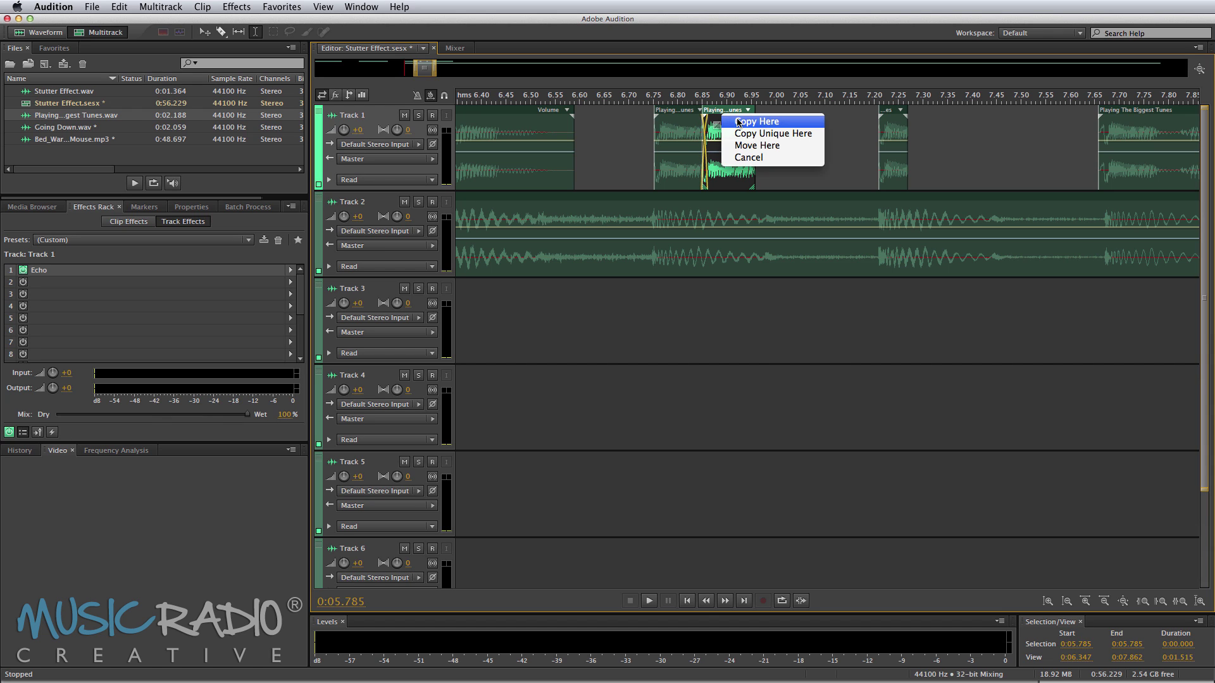
left_click(739, 121)
left_click_drag(736, 112, 835, 115)
left_click(802, 124)
left_click(846, 121)
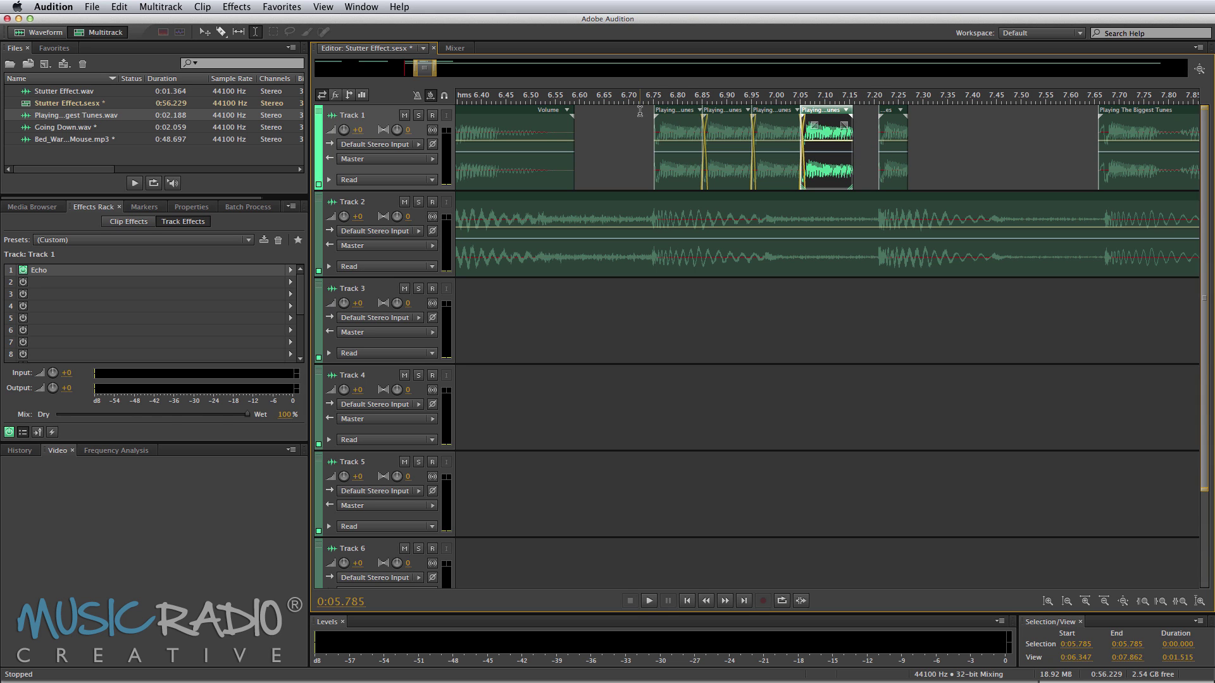
left_click(608, 112)
key("space")
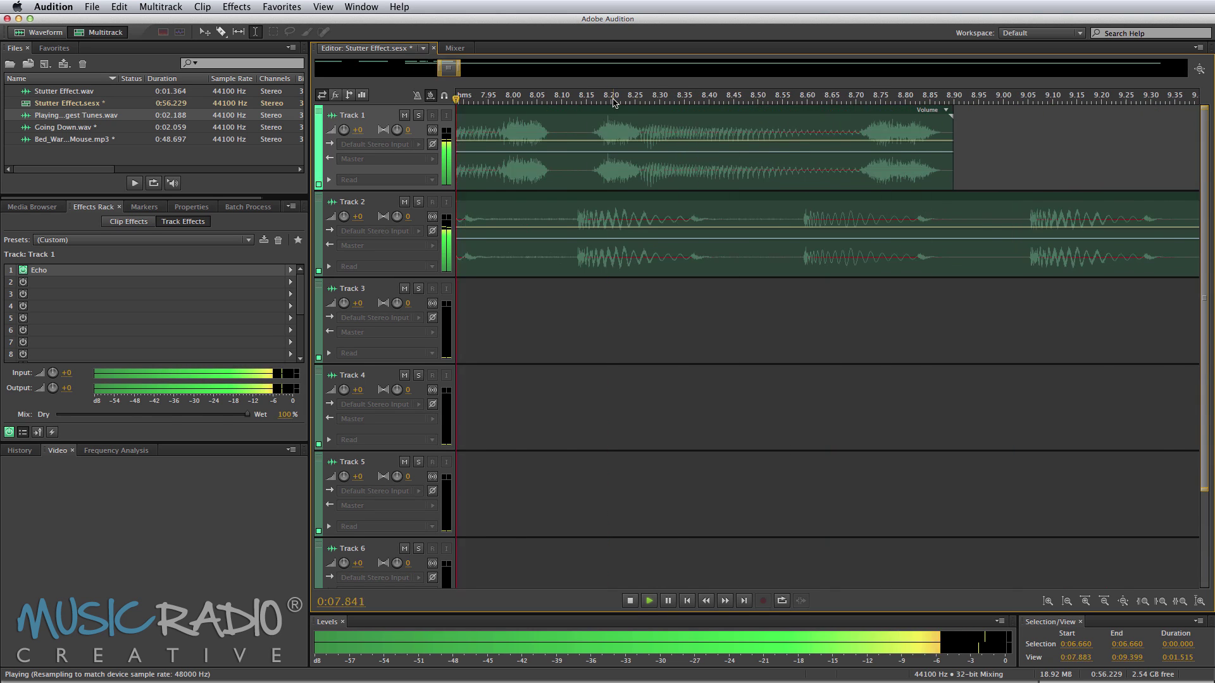
- Copy the short slice repeatedly into the gap from about 7.27 s to 7.37 s
key("space")
scroll(1051, 101, "right", 3)
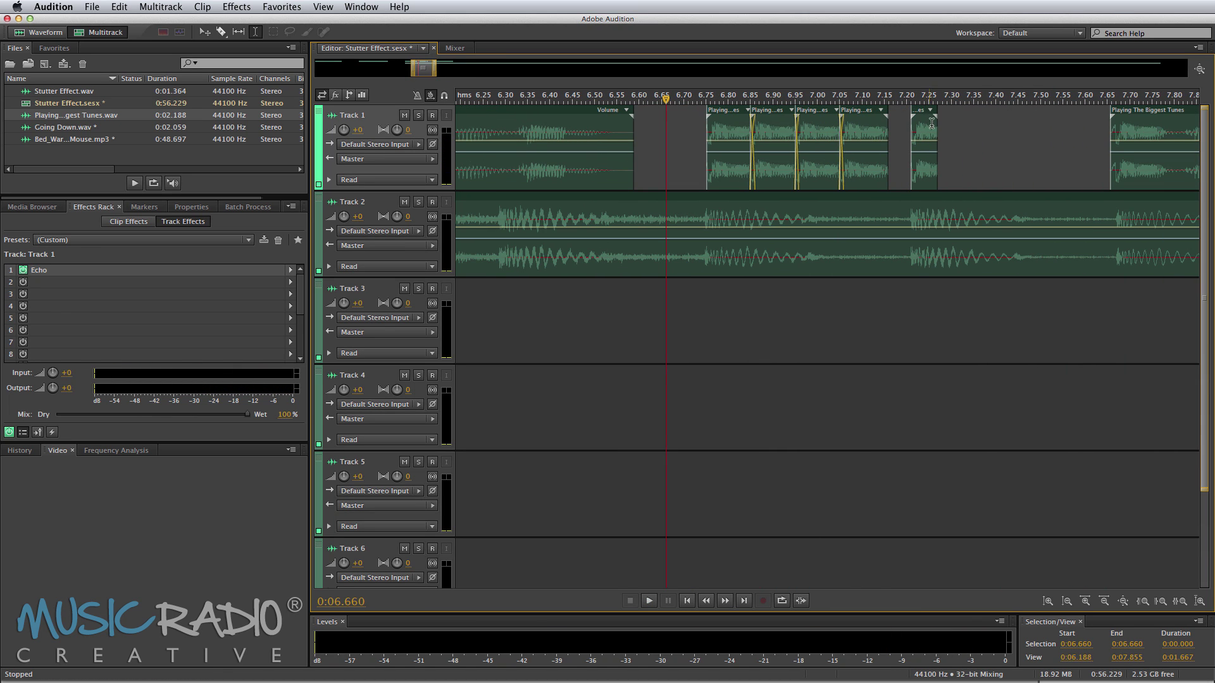
left_click(929, 111)
left_click(941, 110)
left_click_drag(924, 116, 995, 118)
left_click(960, 122)
left_click(978, 121)
left_click(1007, 122)
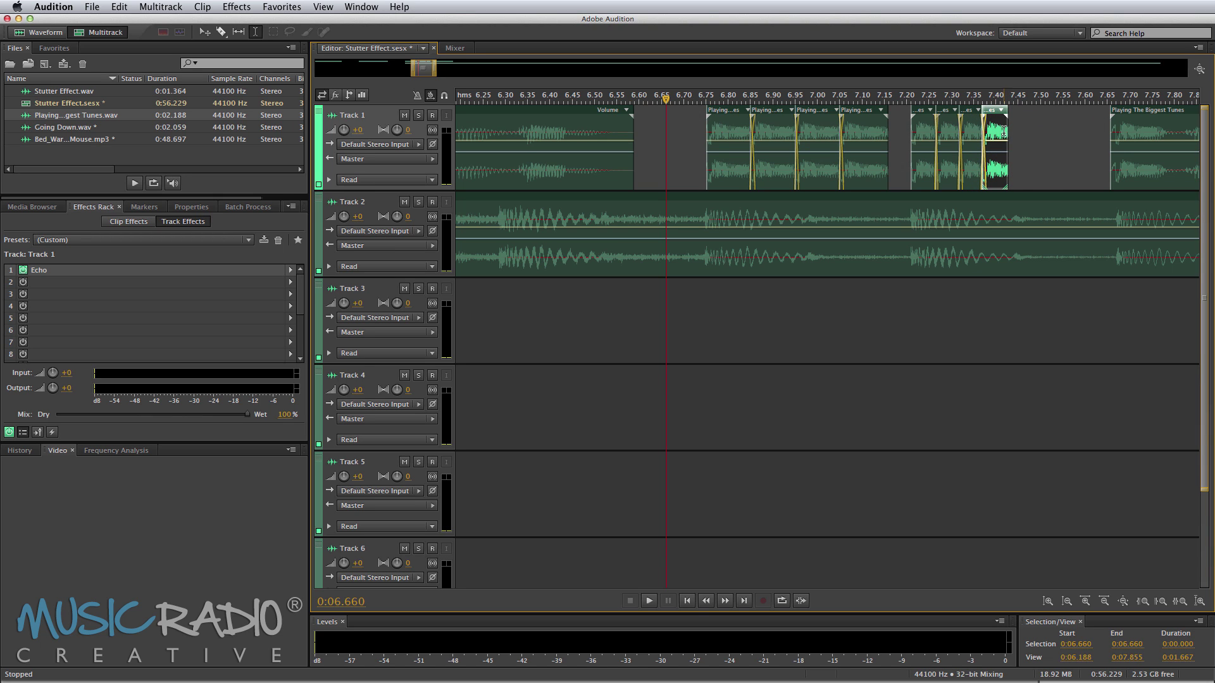
- Select four slice copies and paste them near 7.39 s to fill the remaining gap
left_click(972, 135, "super")
left_click(949, 136, "super")
left_click(921, 137, "super")
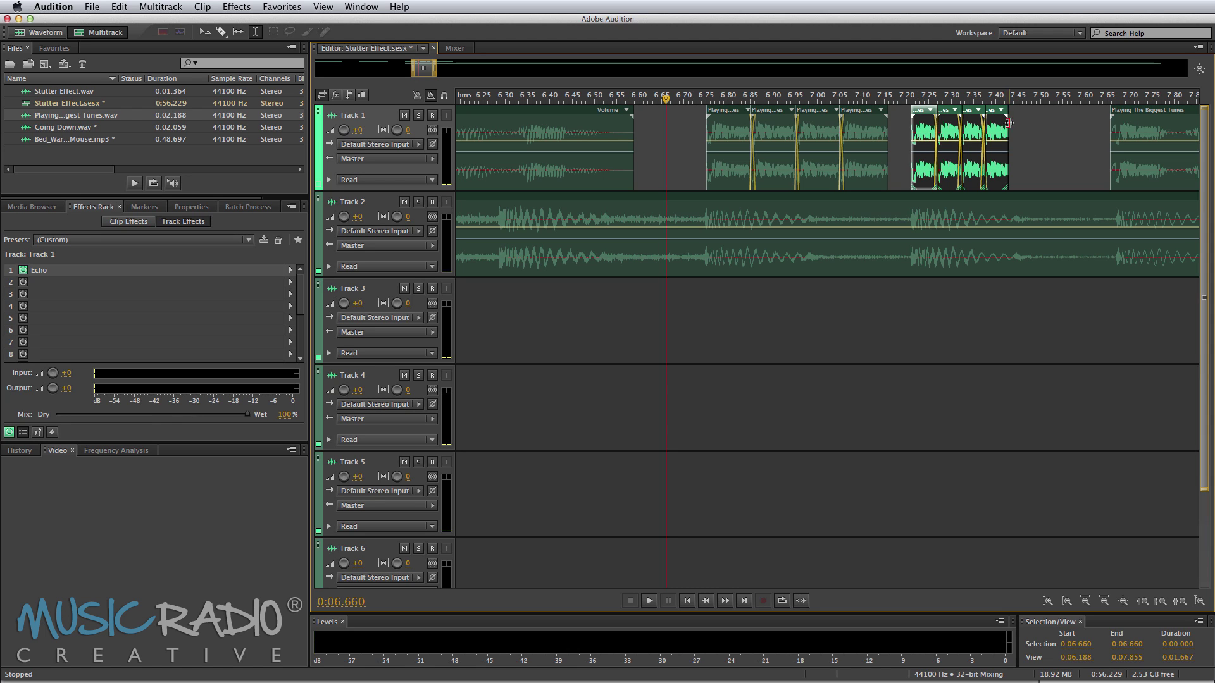
mouse_move(1012, 96)
left_mouse_down()
mouse_move(995, 104)
mouse_move(1009, 101)
left_mouse_up()
key("super+v")
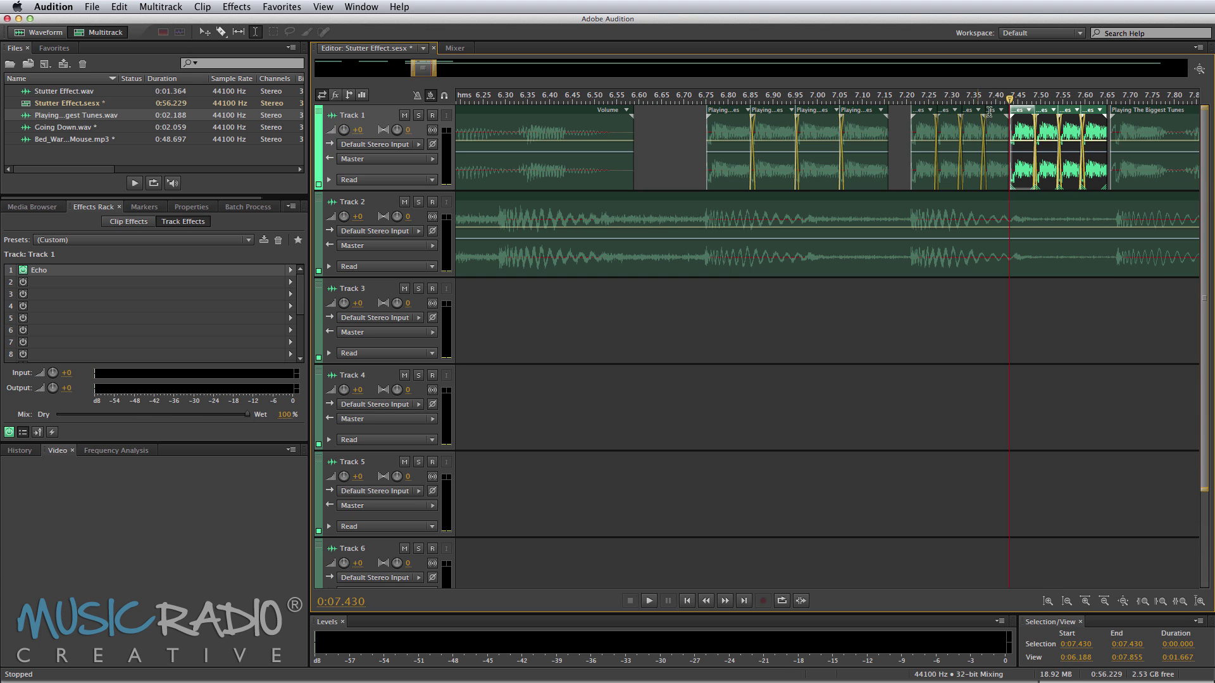
left_click(687, 132)
scroll(691, 92, "down", 1)
scroll(691, 91, "down", 4)
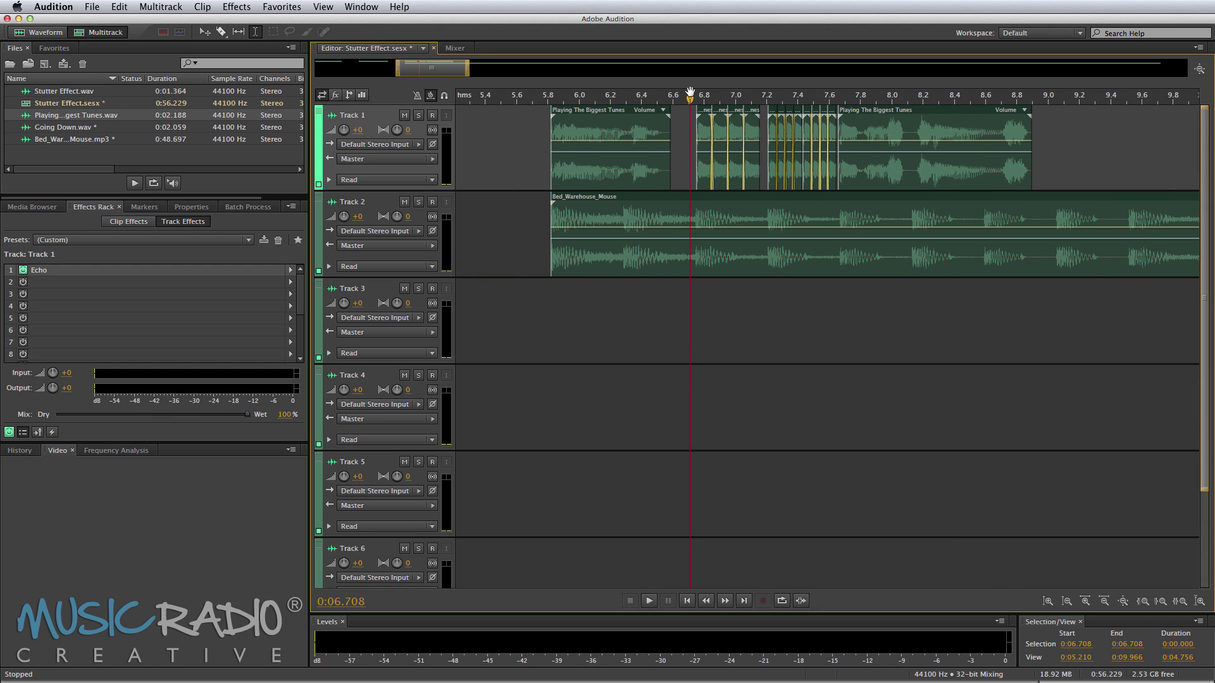
left_click(530, 100)
key("space")
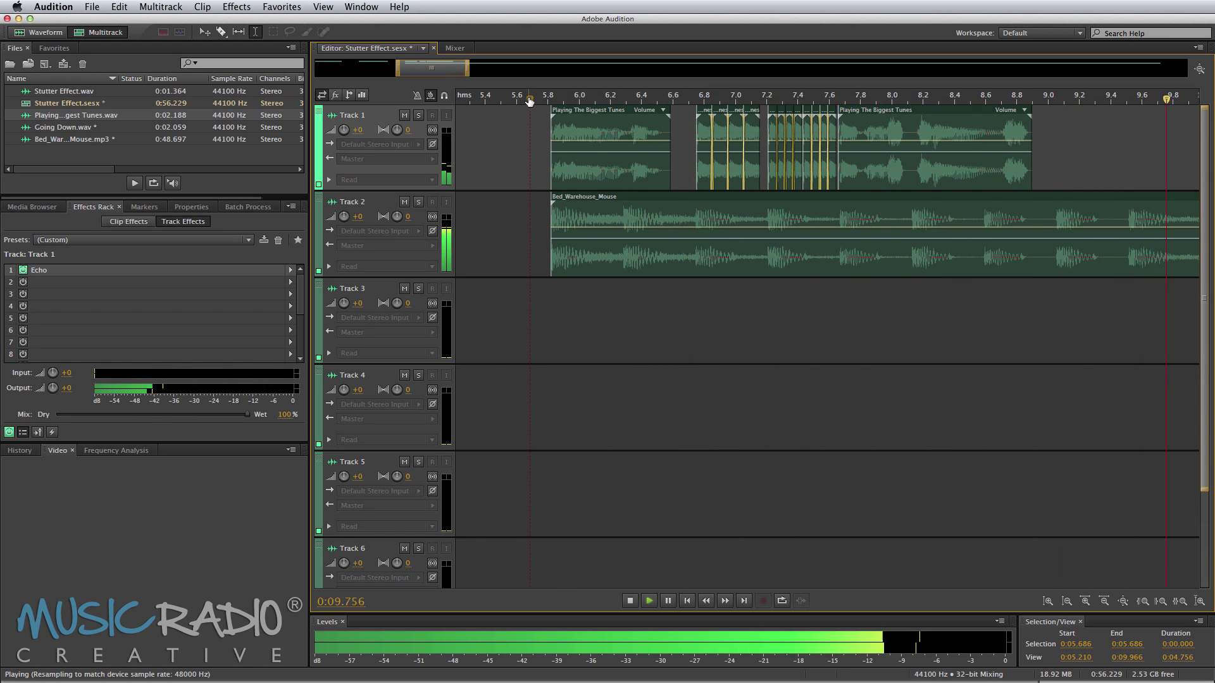
key("space")
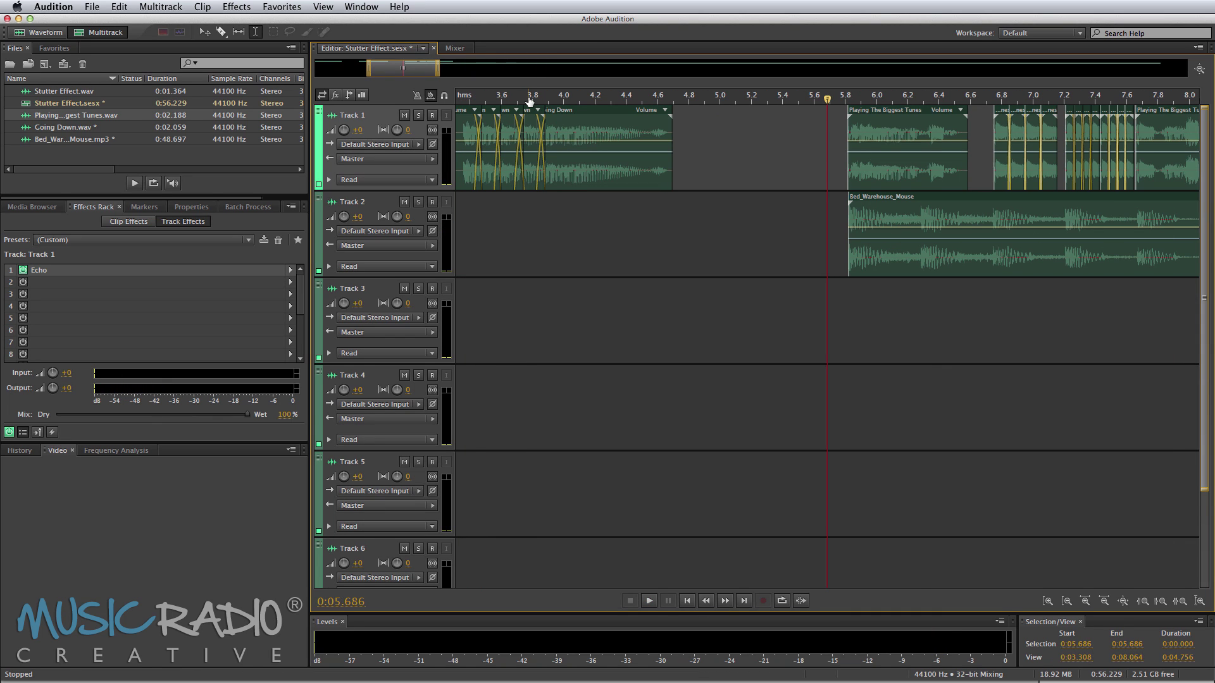